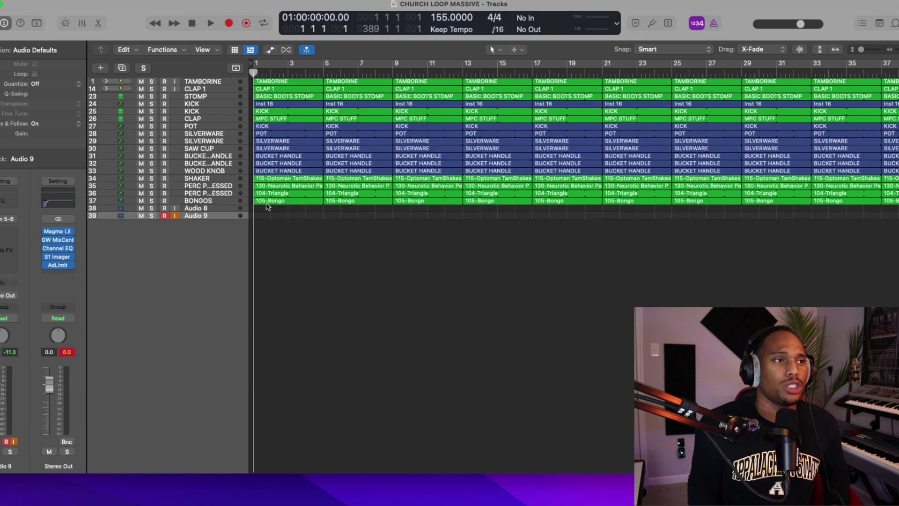
Step: Enlarge the track heights with the vertical zoom slider so each percussion layer's regions are readable
click(865, 50)
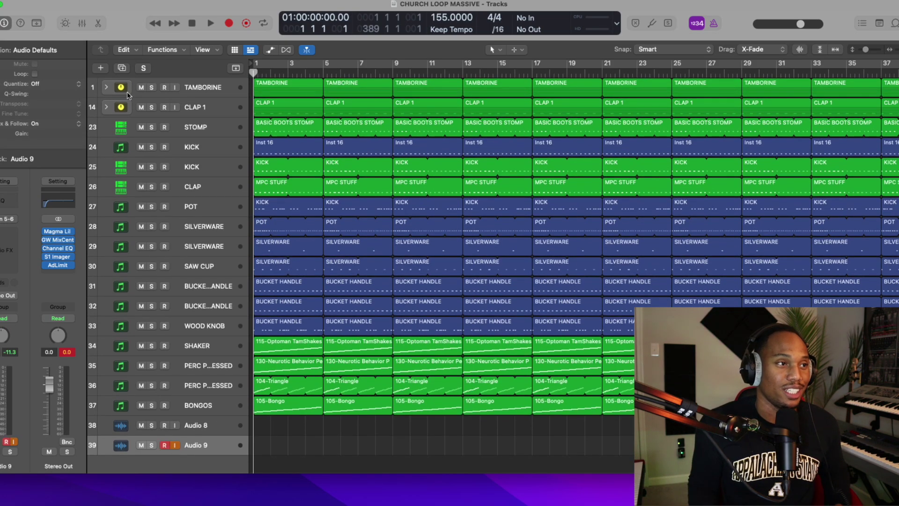
click(106, 87)
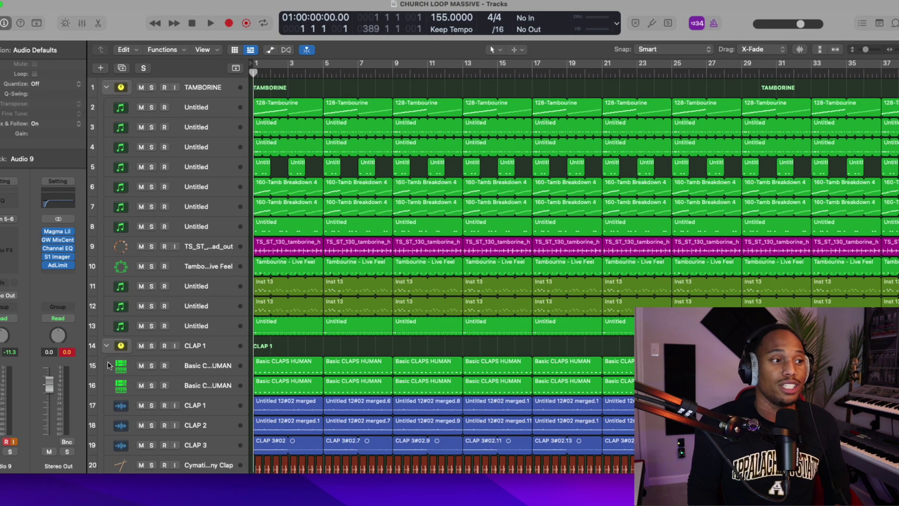
click(107, 346)
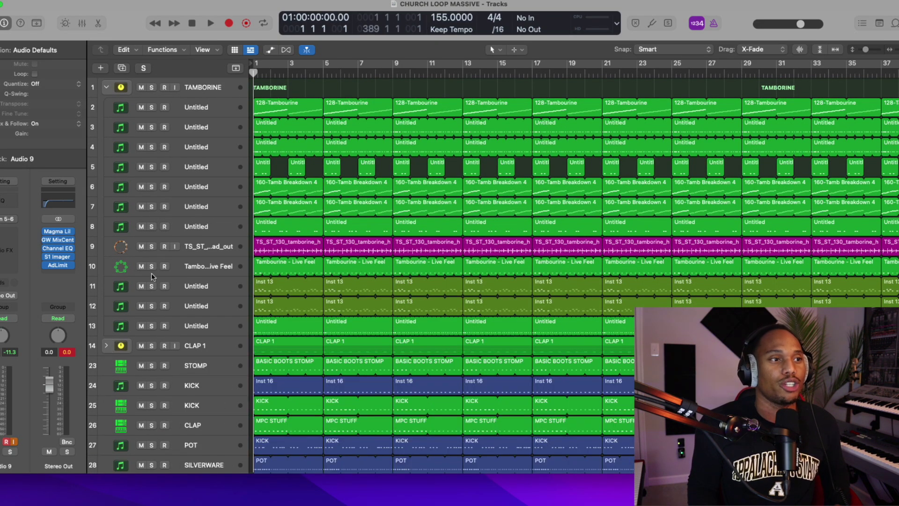
click(107, 87)
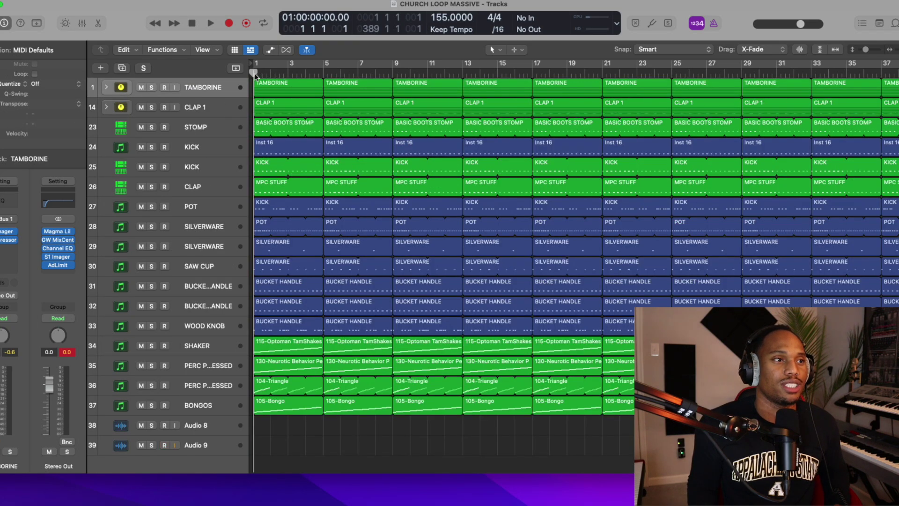
key(space)
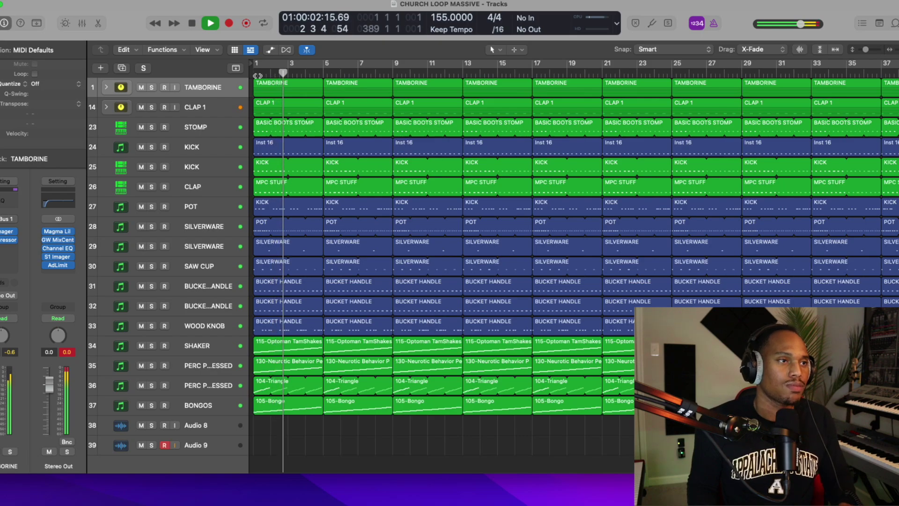
click(153, 107)
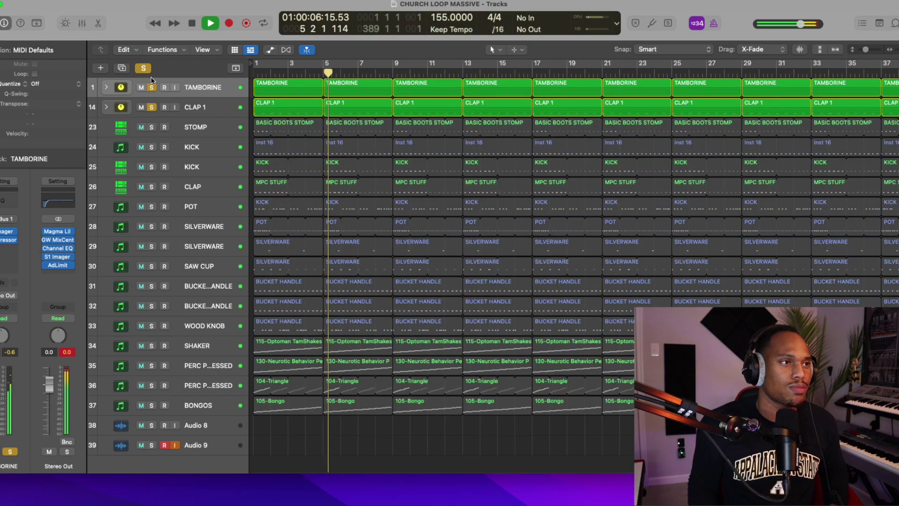
click(152, 127)
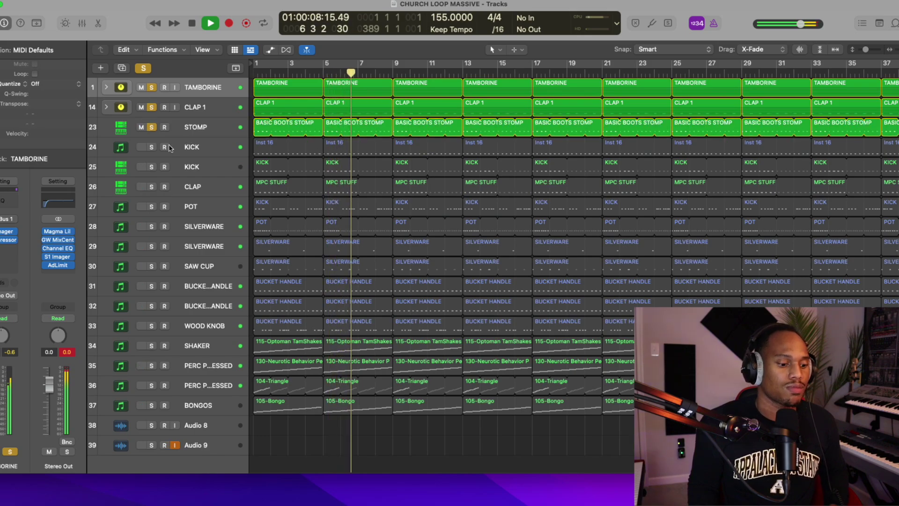
click(151, 147)
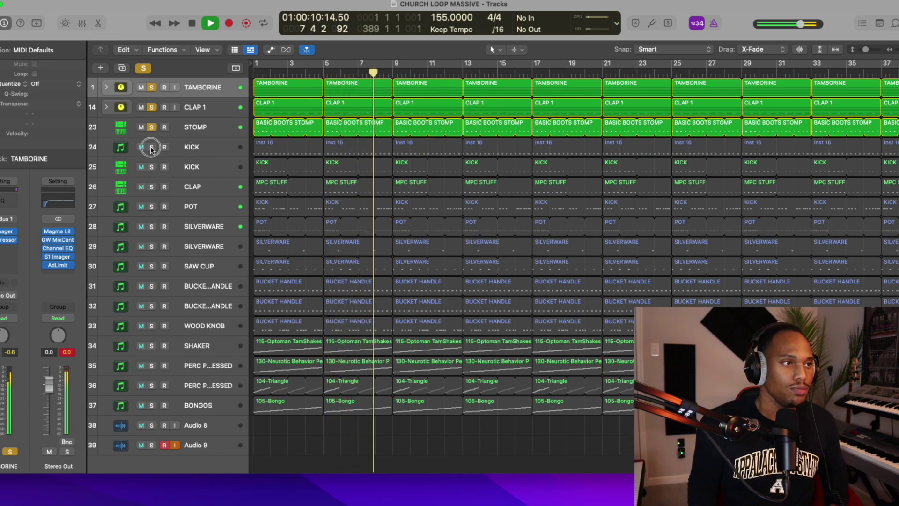
click(151, 166)
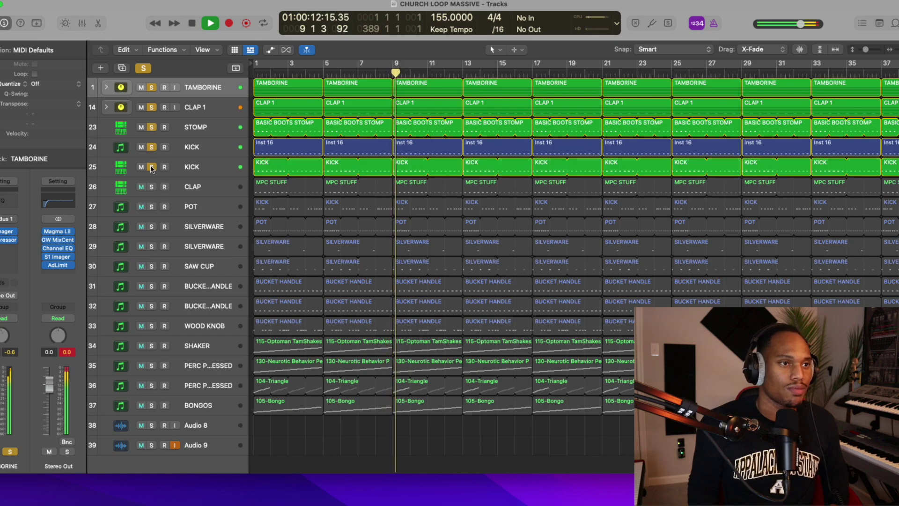
click(143, 68)
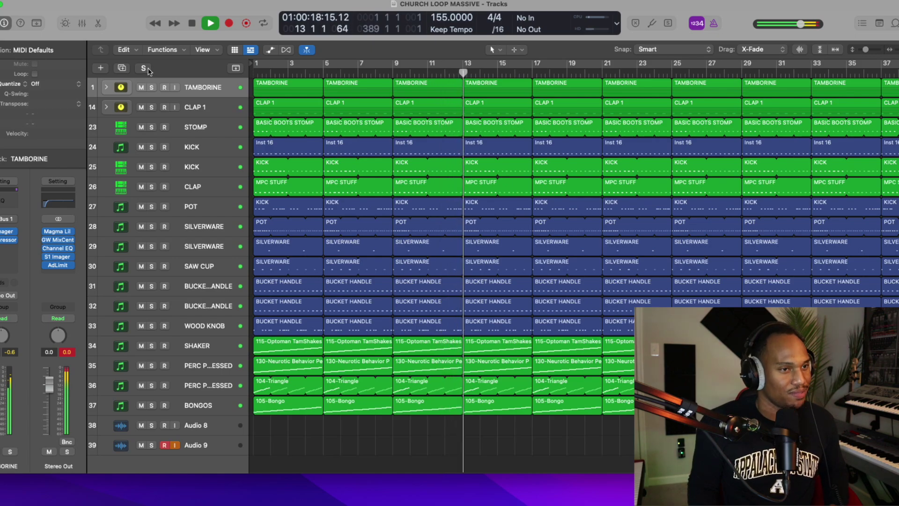
key(space)
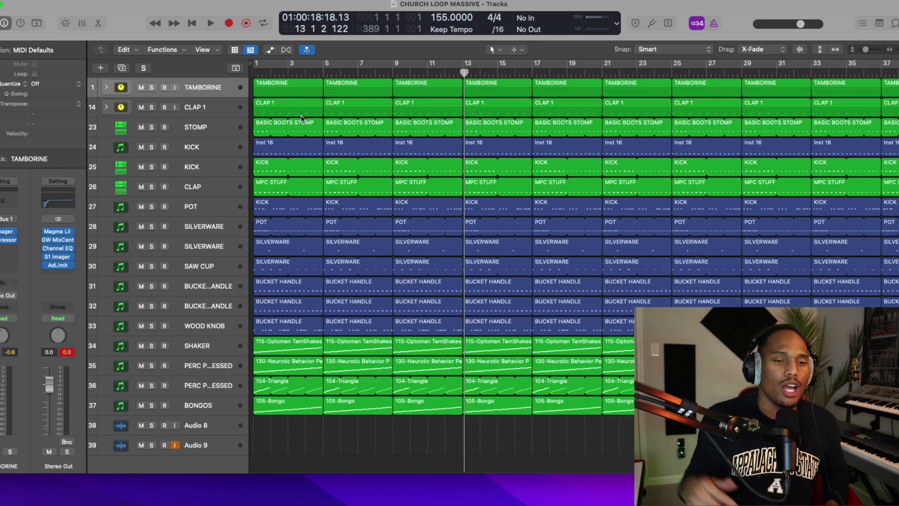
click(106, 87)
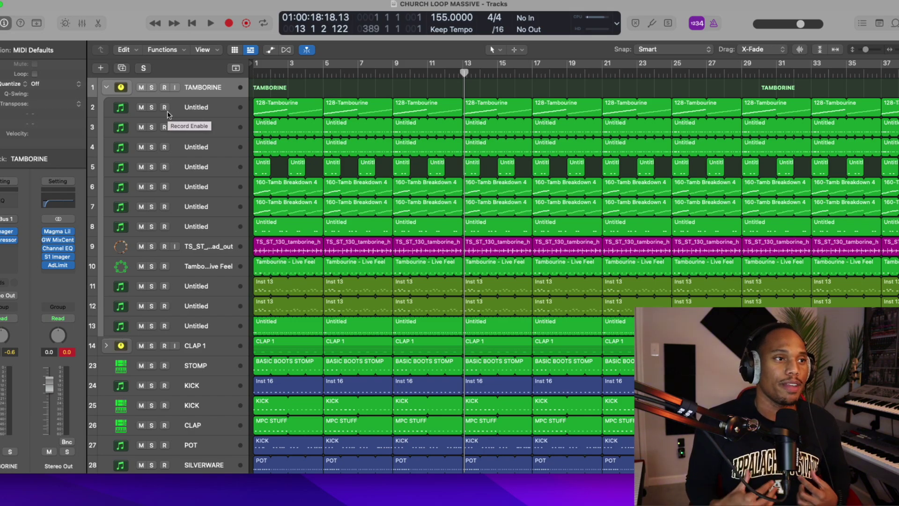
Step: Solo 128-Tambourine, zoom in on the first bars, rewind to start, and open its Stylus RMX instrument
click(194, 116)
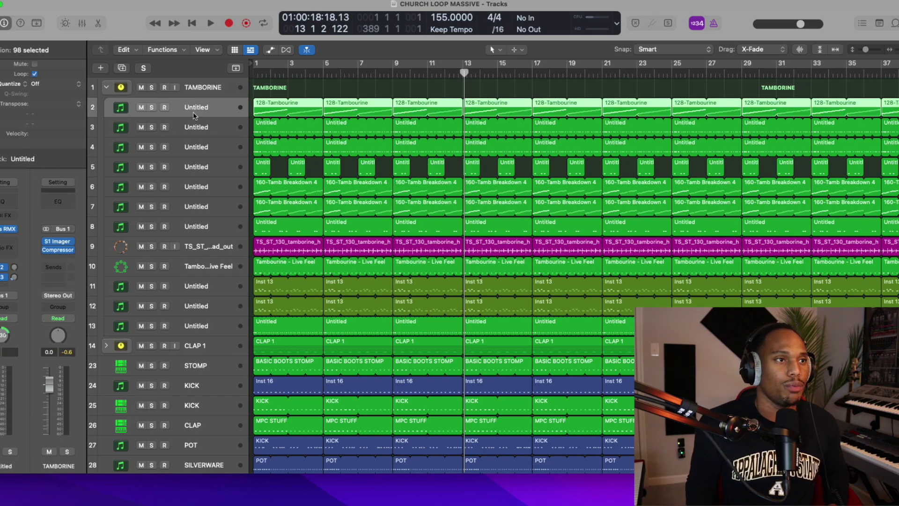
key(c)
key(c)
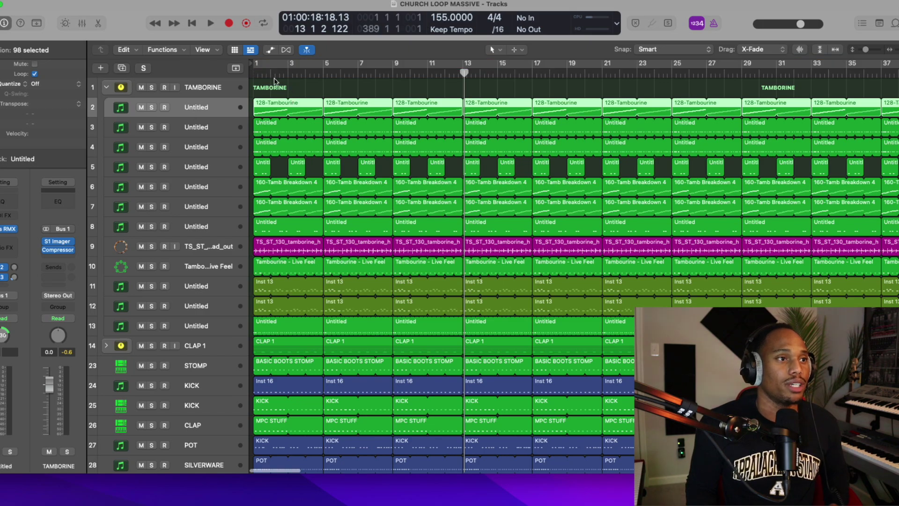
key(super+Right)
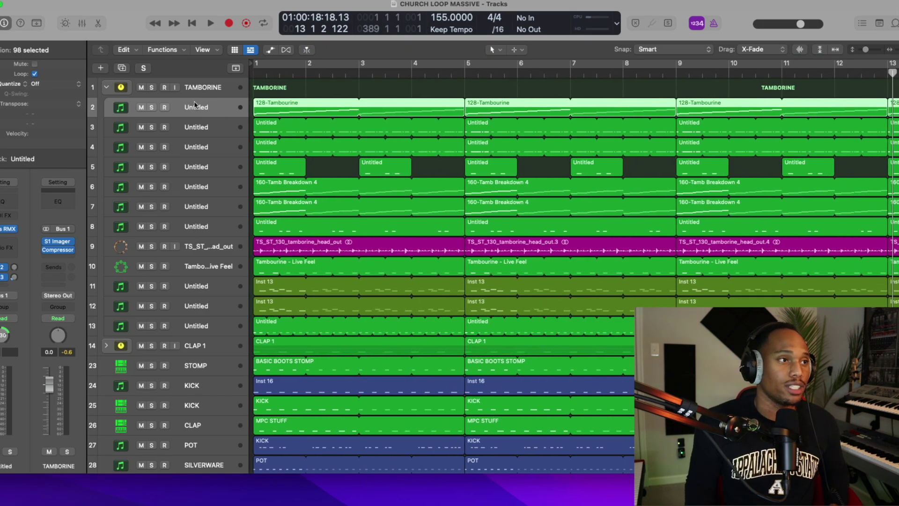
click(152, 107)
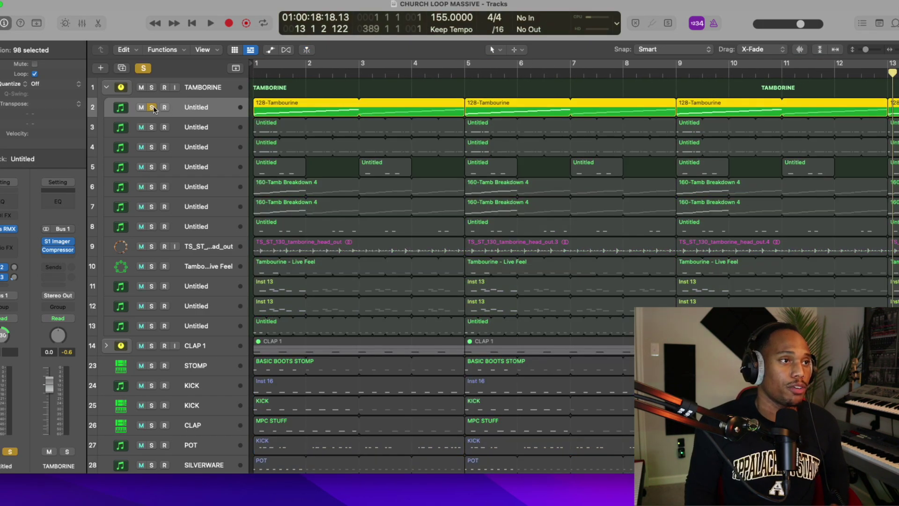
click(252, 73)
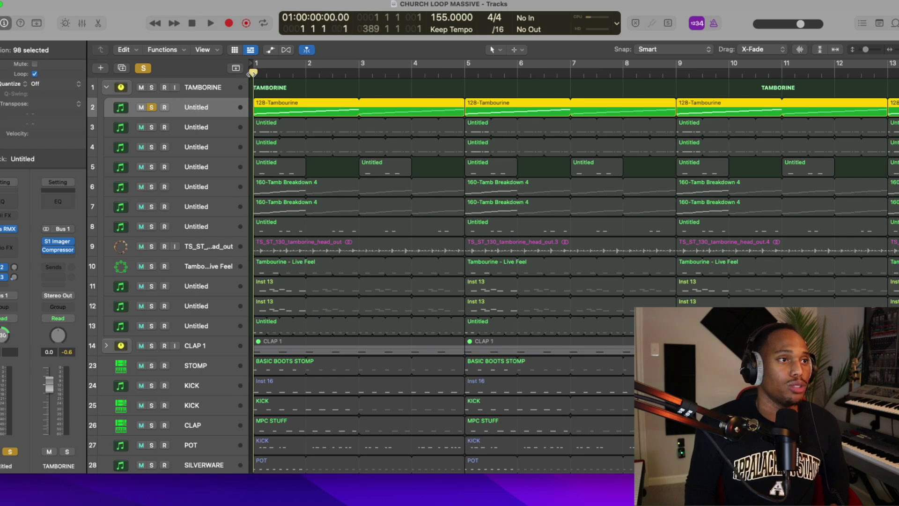
click(2, 229)
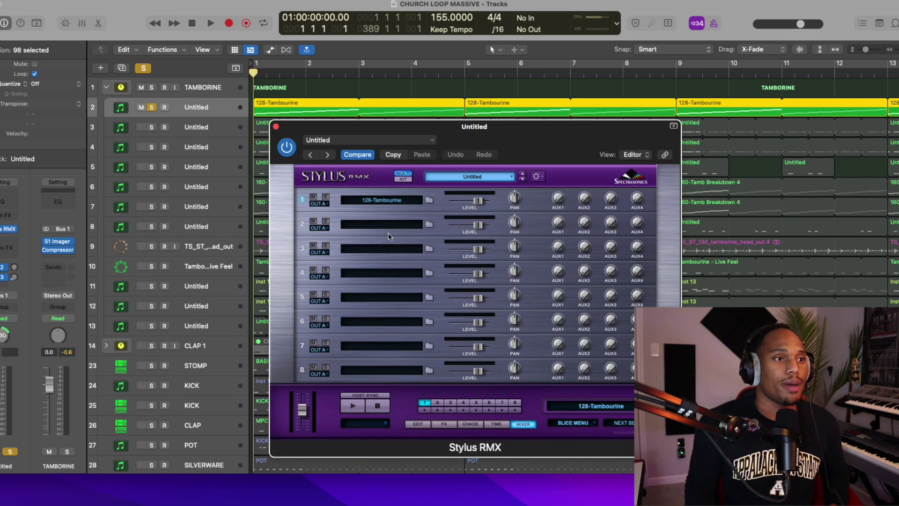
Step: Show the Stylus RMX loop browser, play the soloed tambourine, and add track 3 to the solo
click(388, 232)
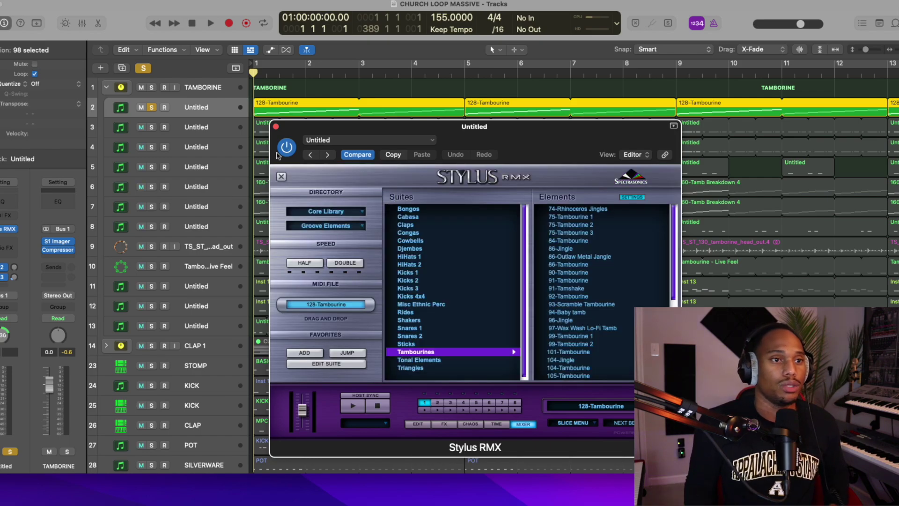
key(space)
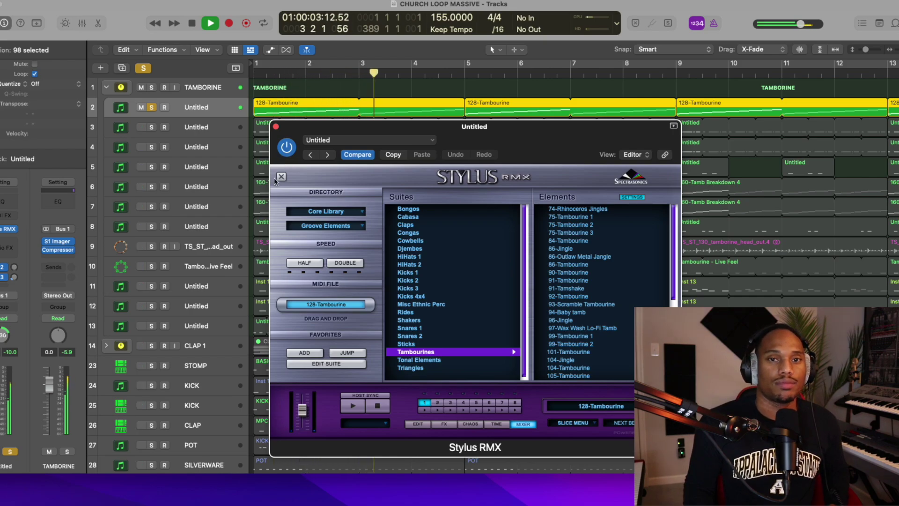
key(space)
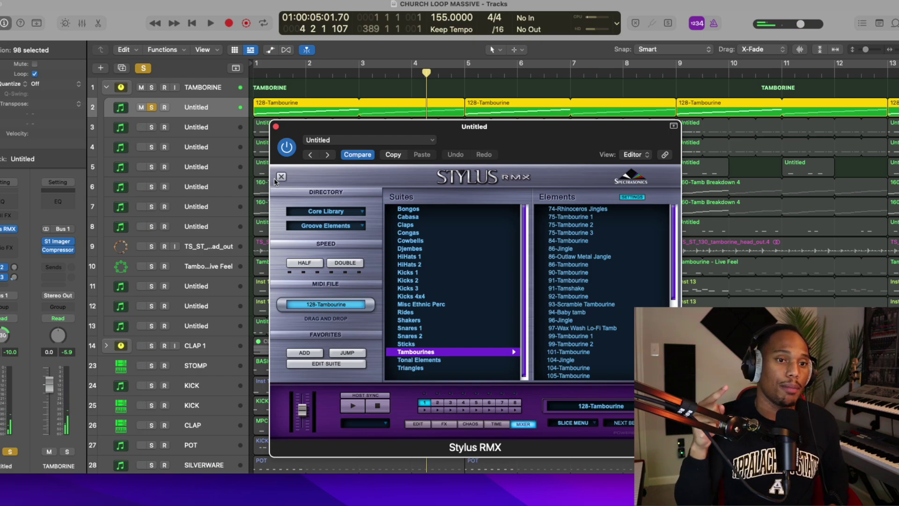
key(space)
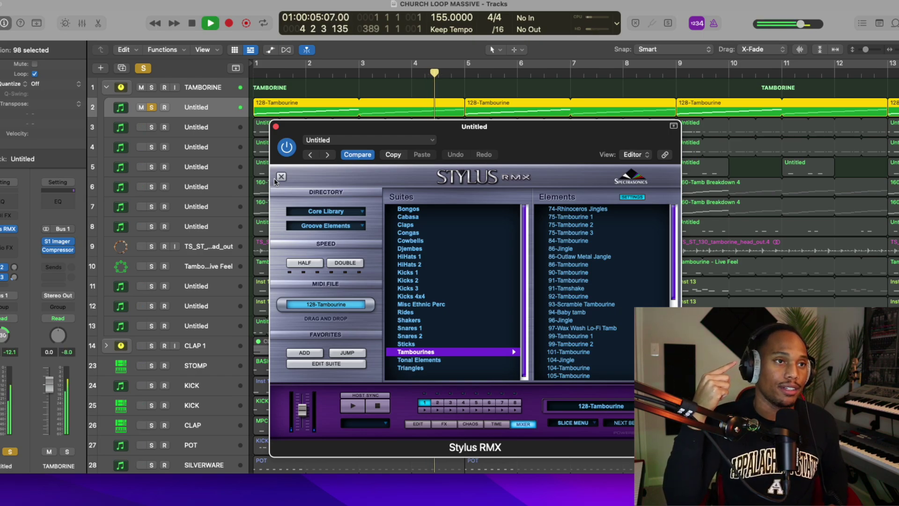
click(152, 127)
click(195, 130)
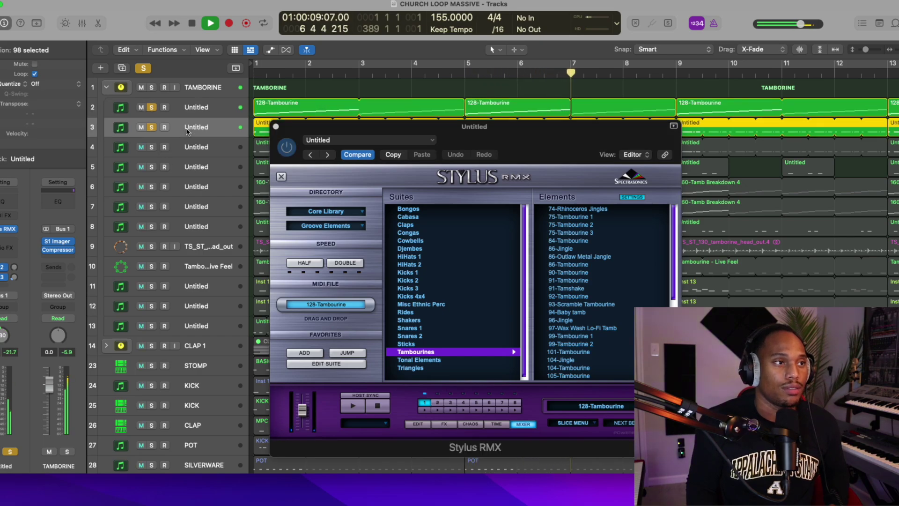
Step: Close Stylus RMX, unsolo track 2, and play track 3 alone from bar 1
key(v)
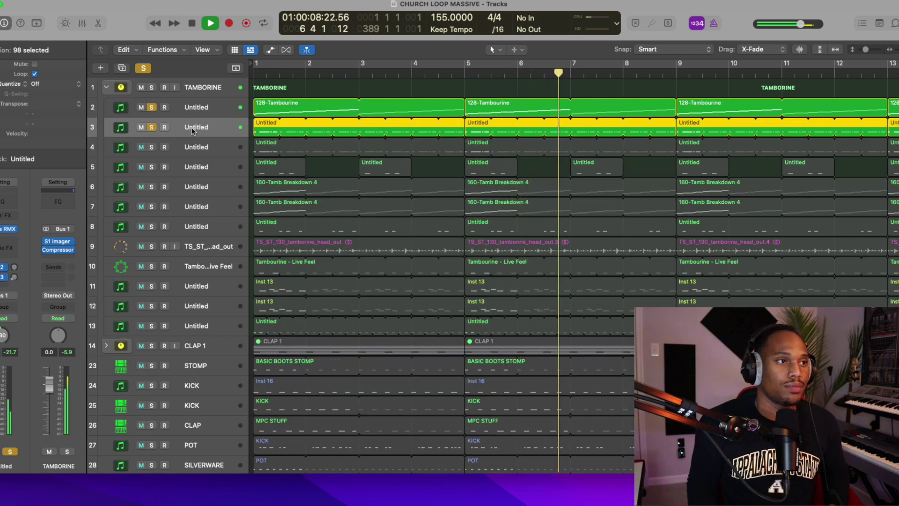
key(space)
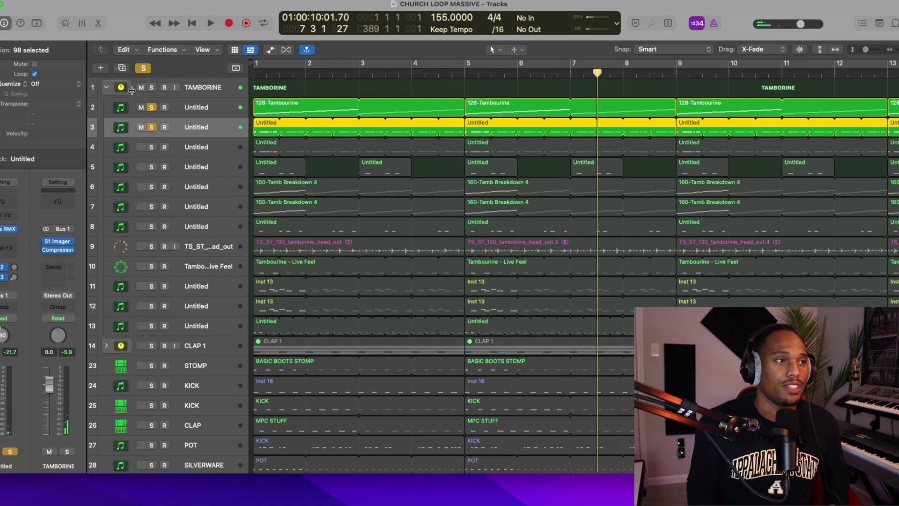
click(253, 73)
click(152, 108)
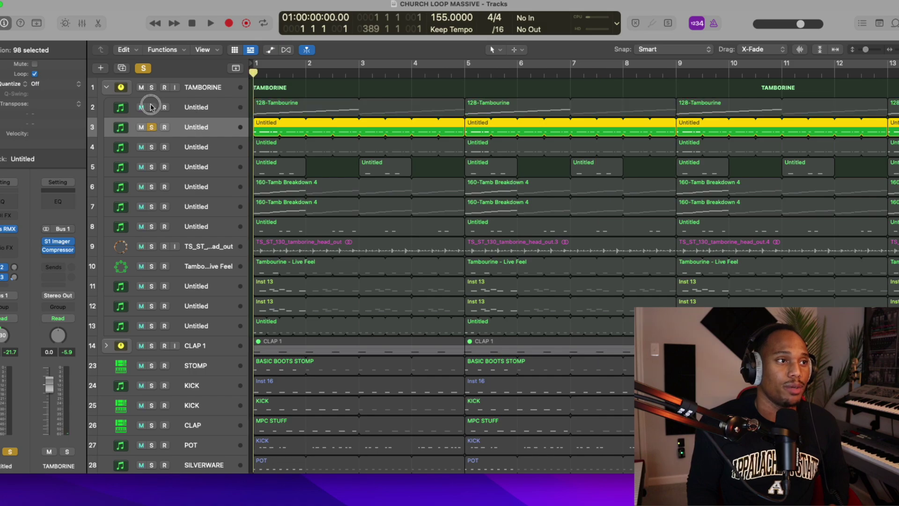
key(space)
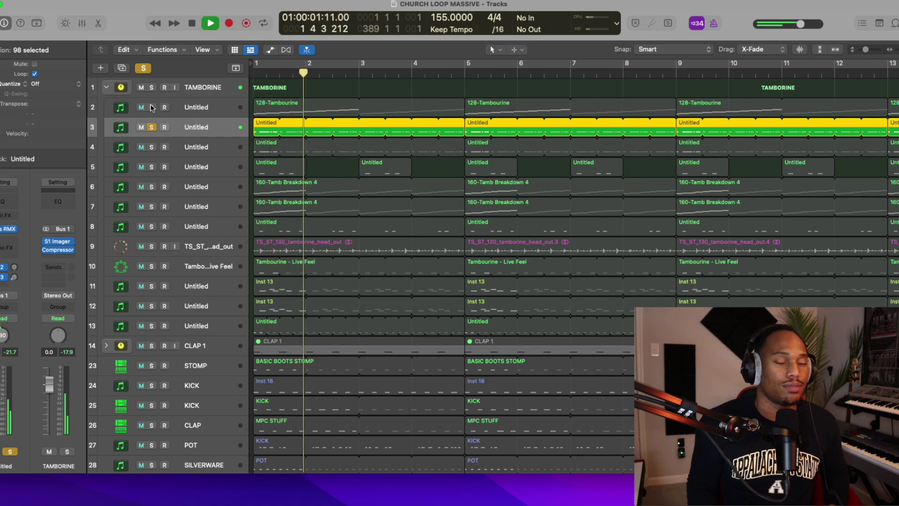
Step: Re-solo track 2, add track 4 to the solo, and open track 4's Stylus RMX
click(152, 107)
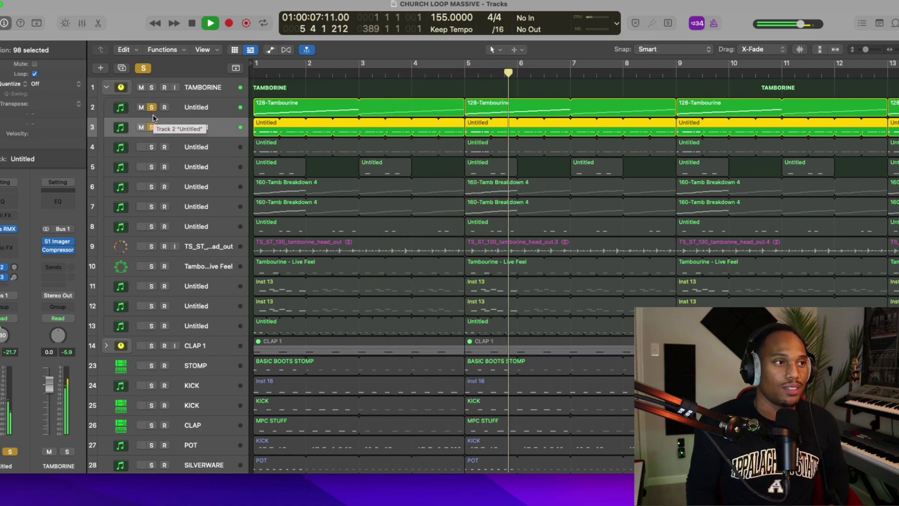
key(space)
click(151, 147)
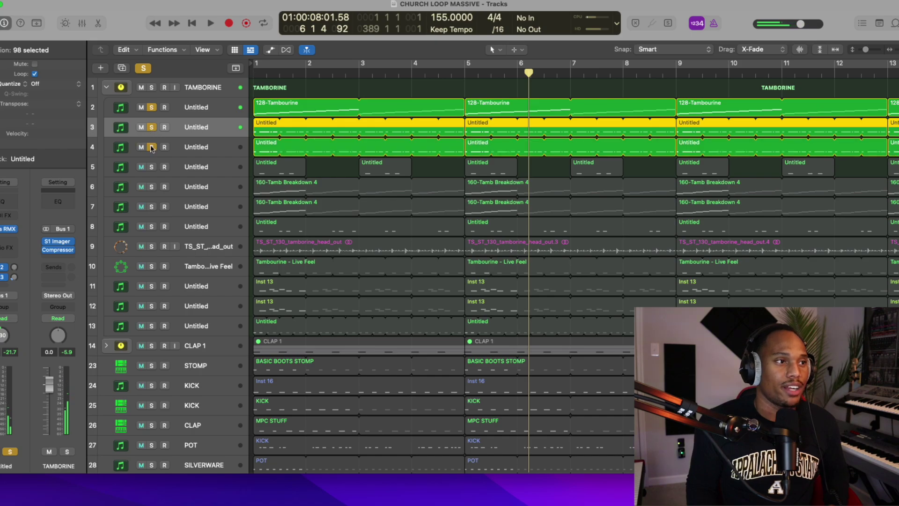
click(306, 74)
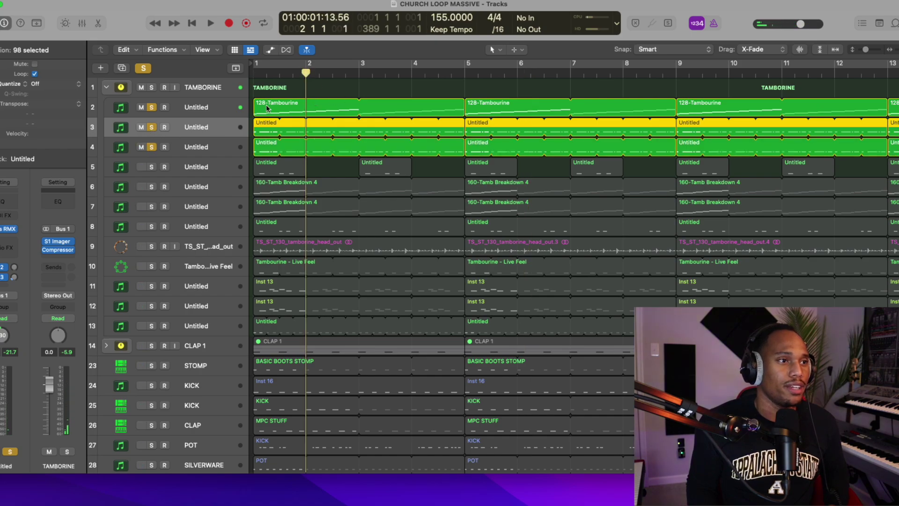
click(266, 146)
click(2, 230)
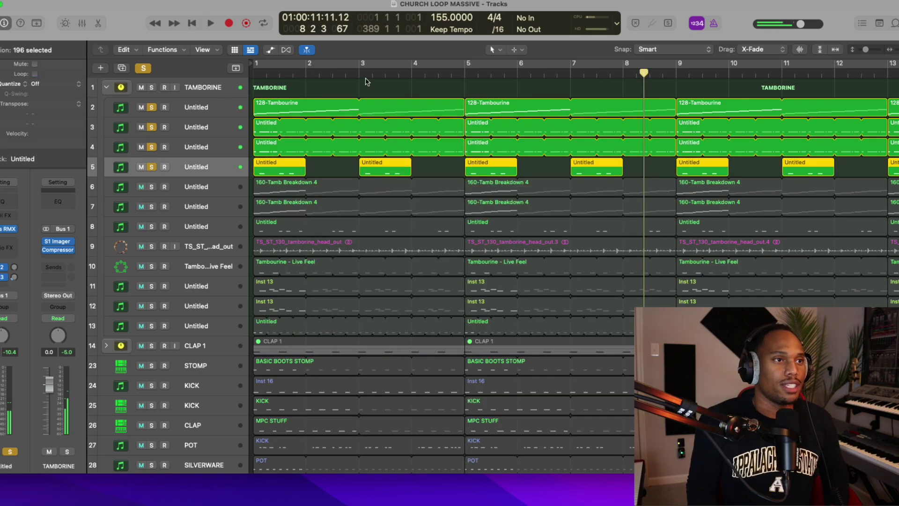
Step: Toggle solo off and back on for tracks 2–4 while auditioning, then select track 6
drag(153, 148, 154, 93)
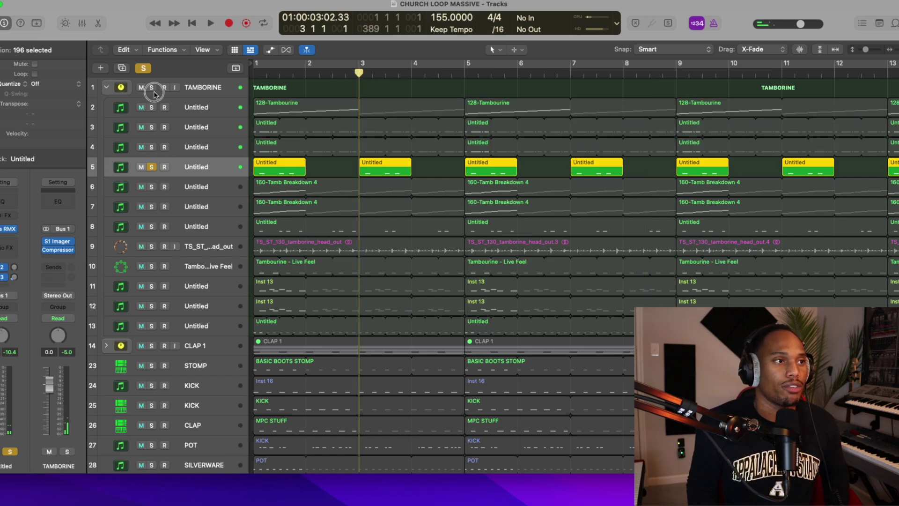
key(space)
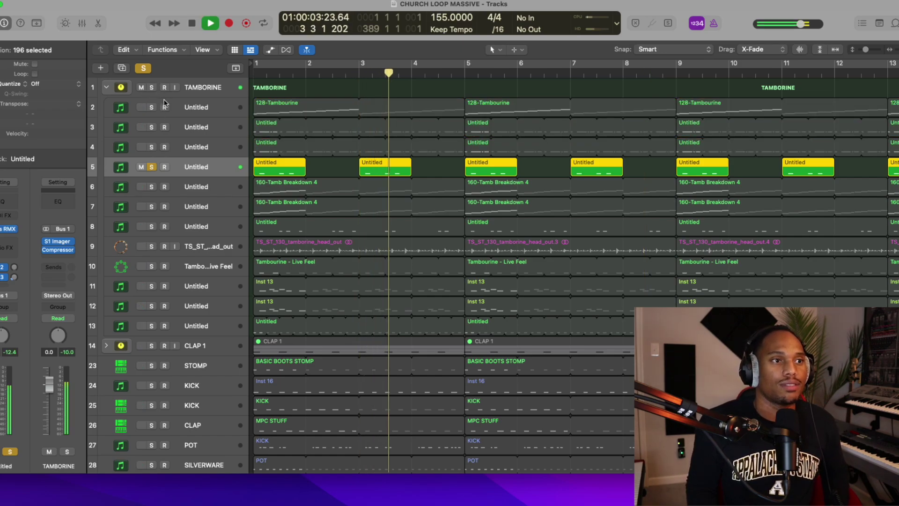
drag(151, 147, 152, 102)
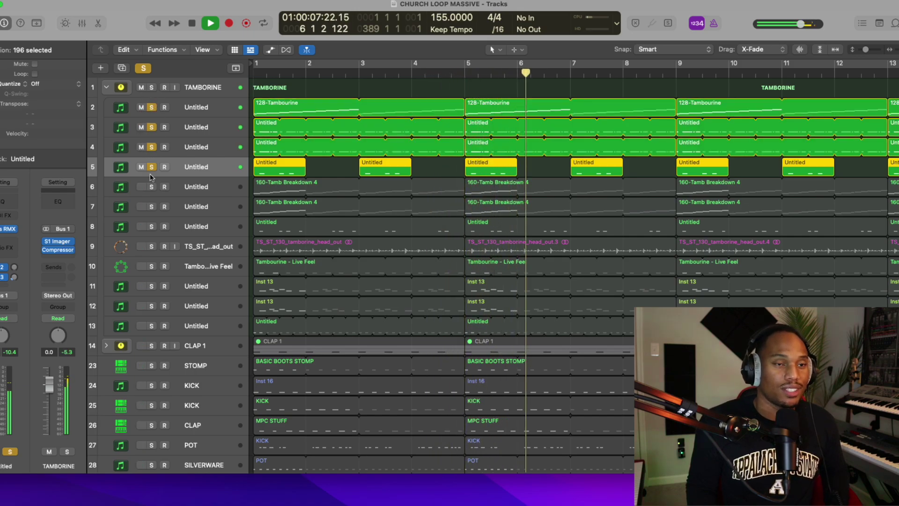
key(space)
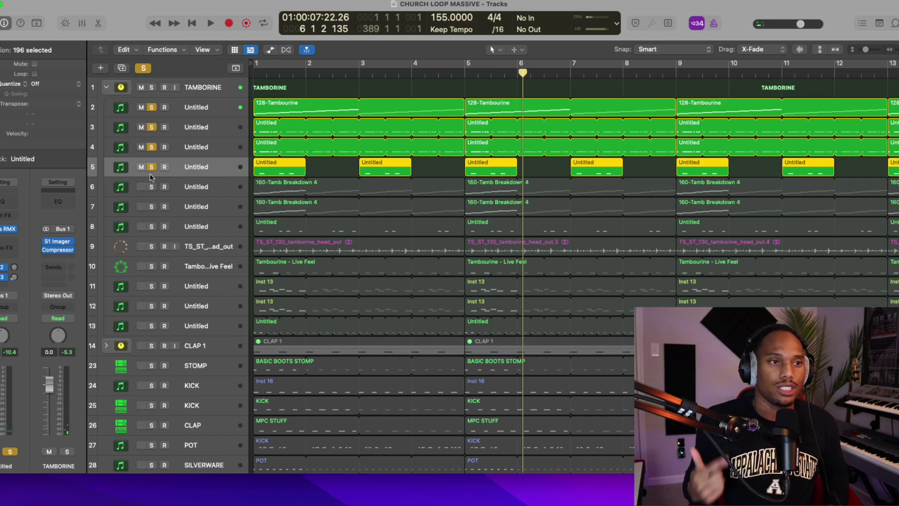
click(175, 187)
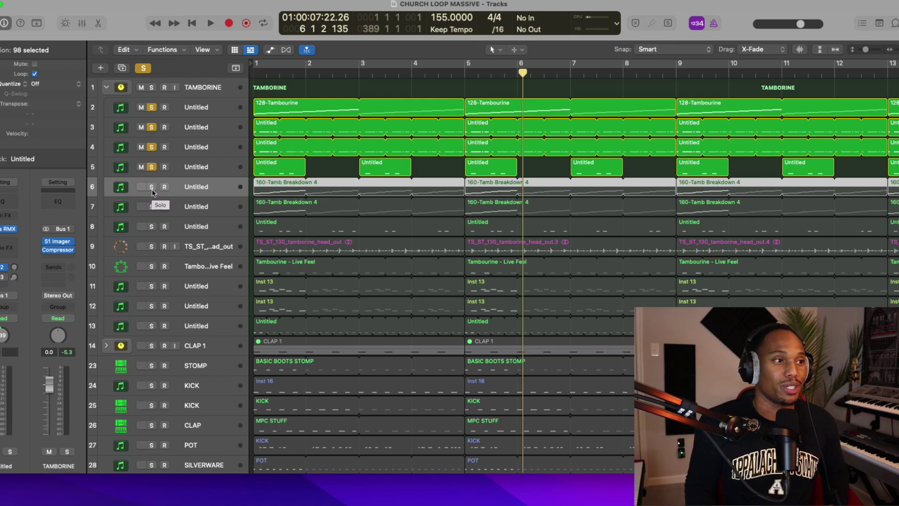
Step: View and close track 6's Stylus RMX, then add tracks 8 and 7 to the solo
key(v)
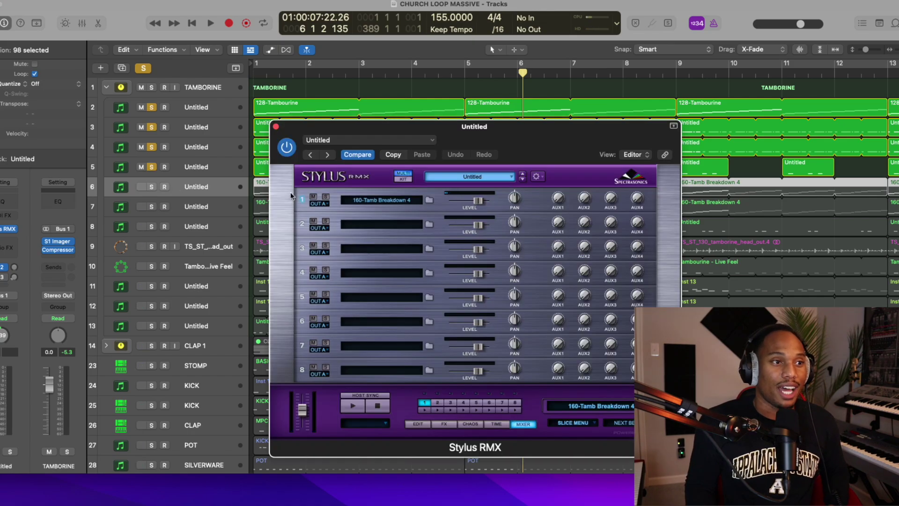
click(275, 126)
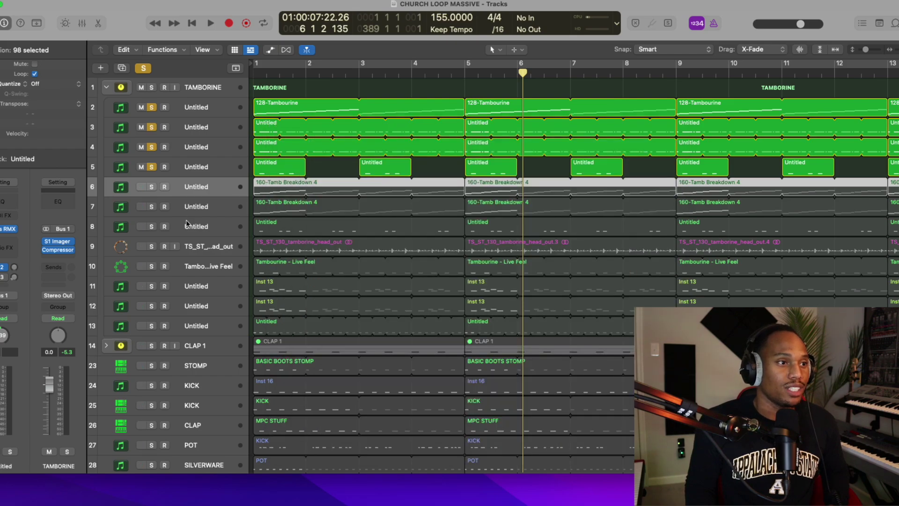
click(152, 227)
click(151, 206)
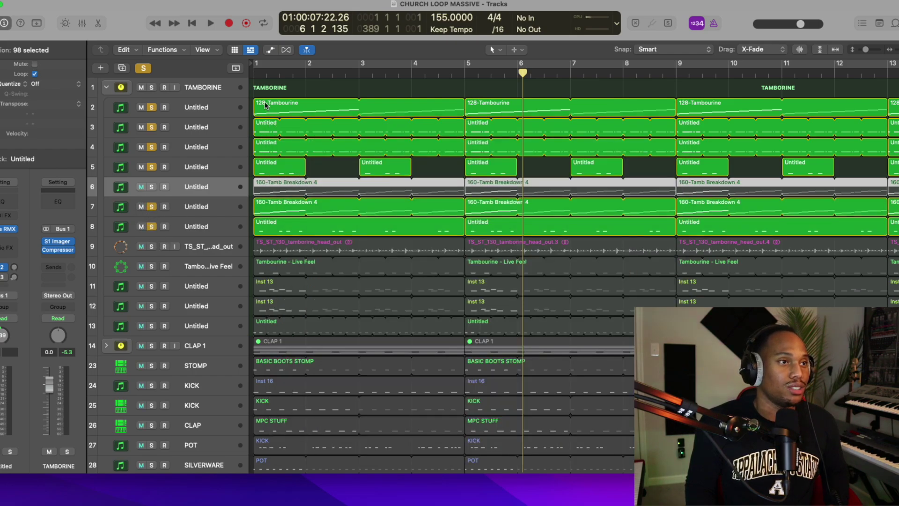
Step: Select track 7 and play the soloed tambourine layers with its Stylus RMX shown
key(Down)
key(space)
key(v)
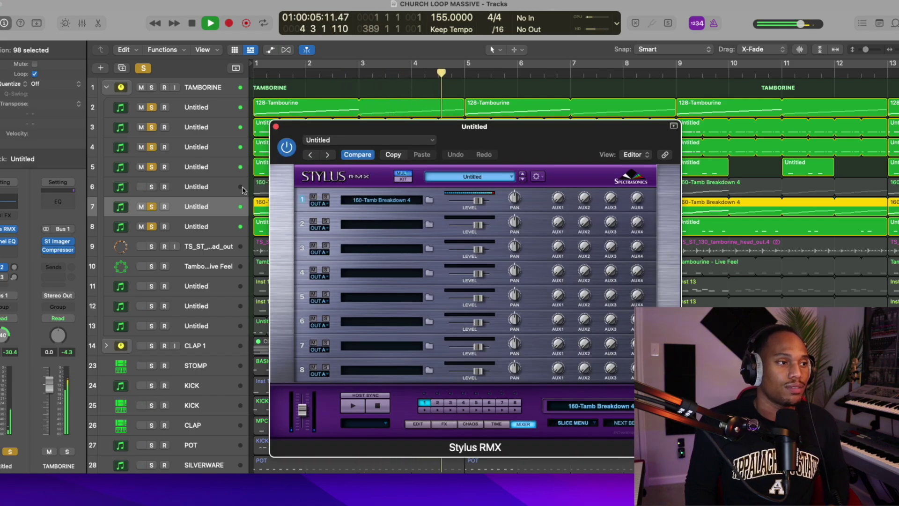
key(space)
Step: Show the Mixer during playback, select the Tambourine - Live Feel channel, then stop and close it
key(v)
key(x)
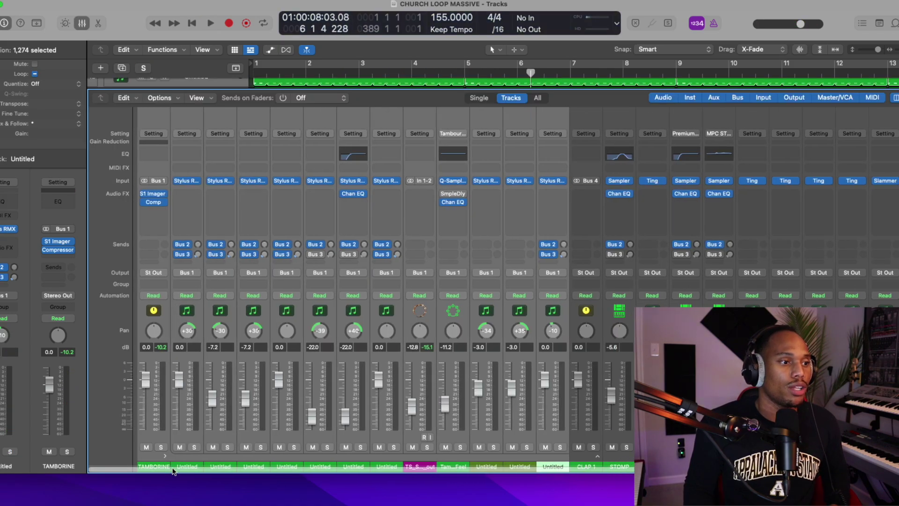
scroll(173, 470, right, 1)
key(ctrl+s)
key(space)
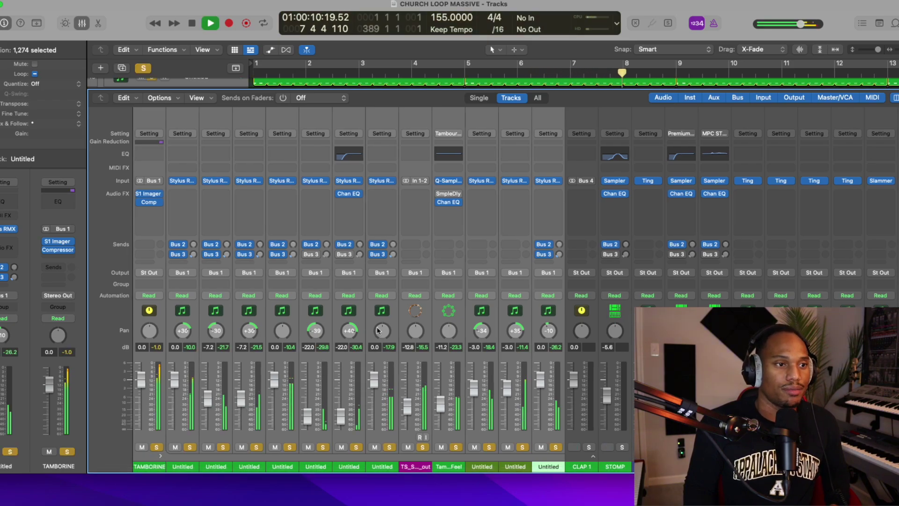
click(435, 320)
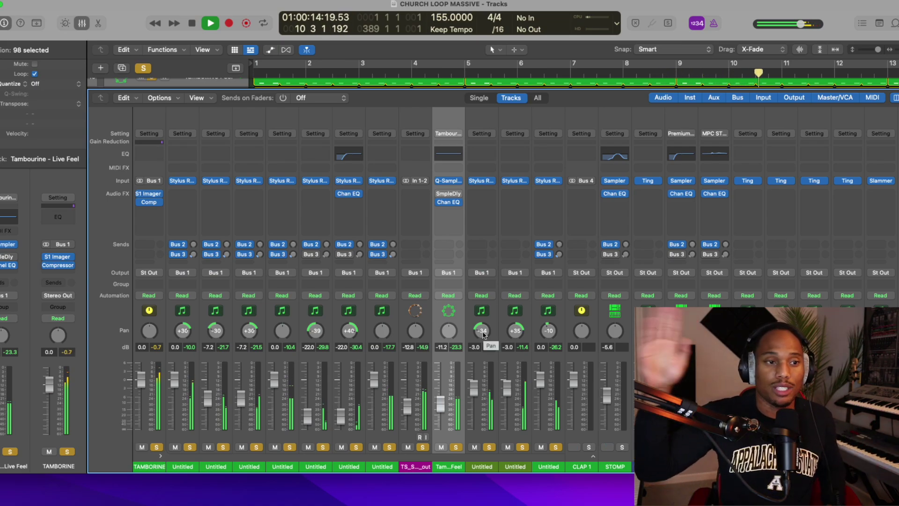
key(space)
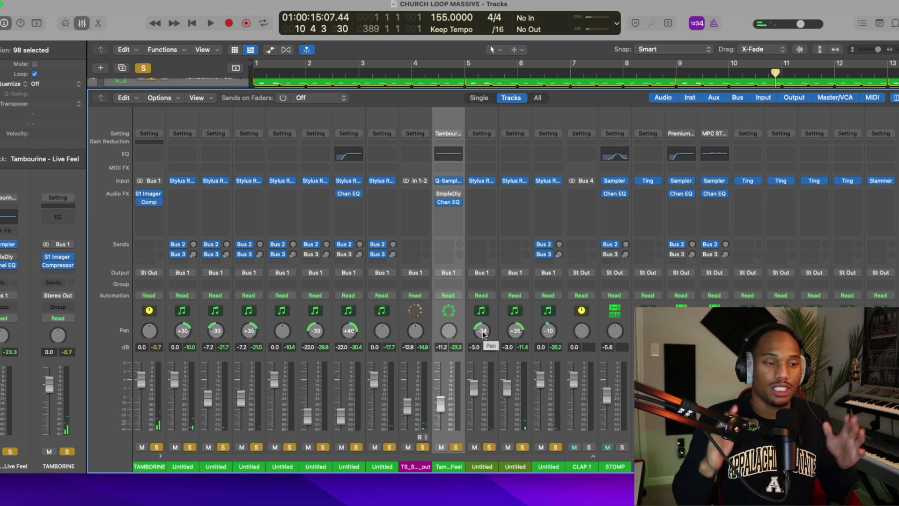
click(79, 24)
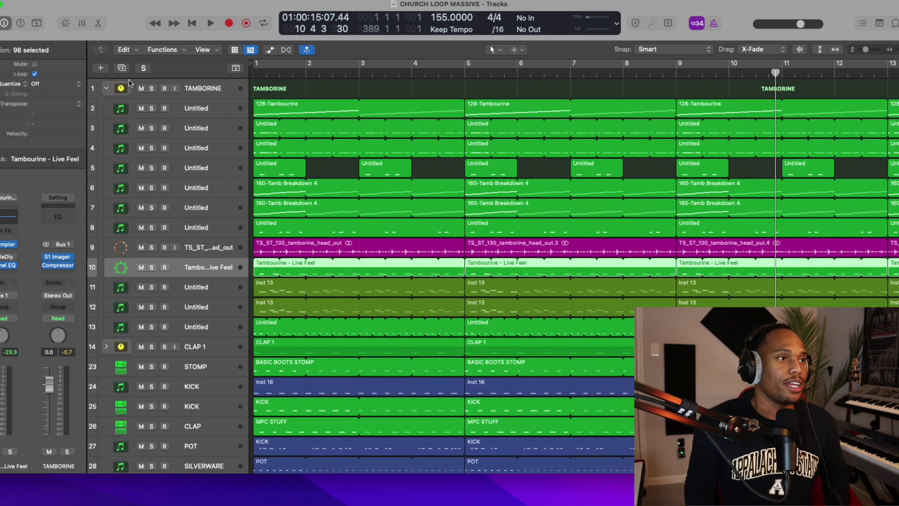
Step: Collapse TAMBORINE, solo and expand CLAP 1, and play it from bar 1
click(107, 88)
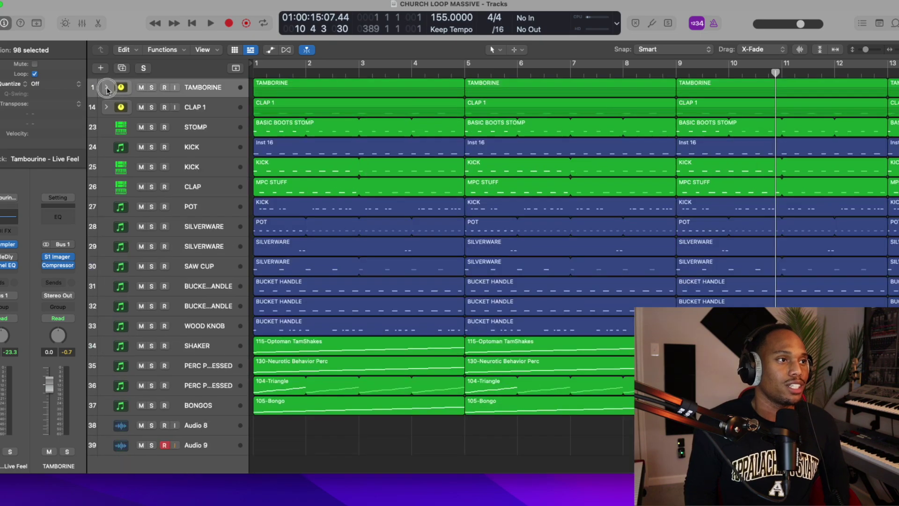
click(151, 109)
click(106, 107)
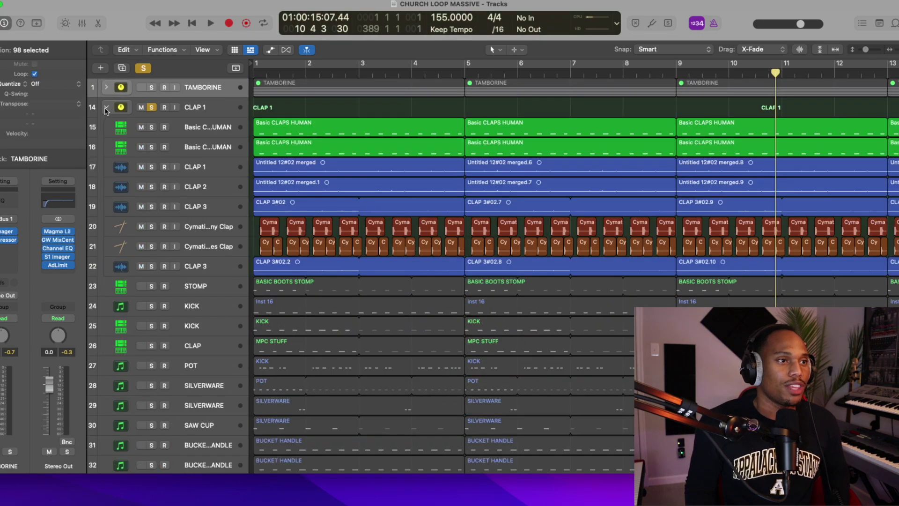
click(255, 73)
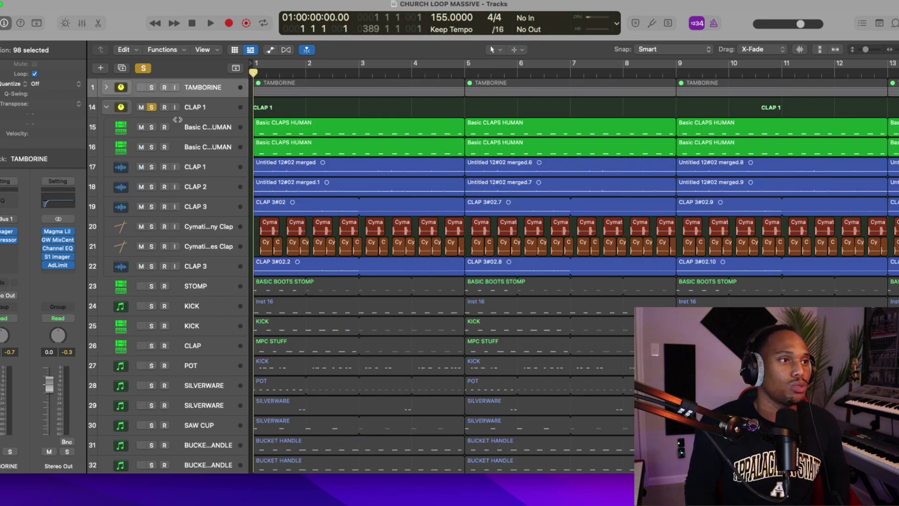
key(space)
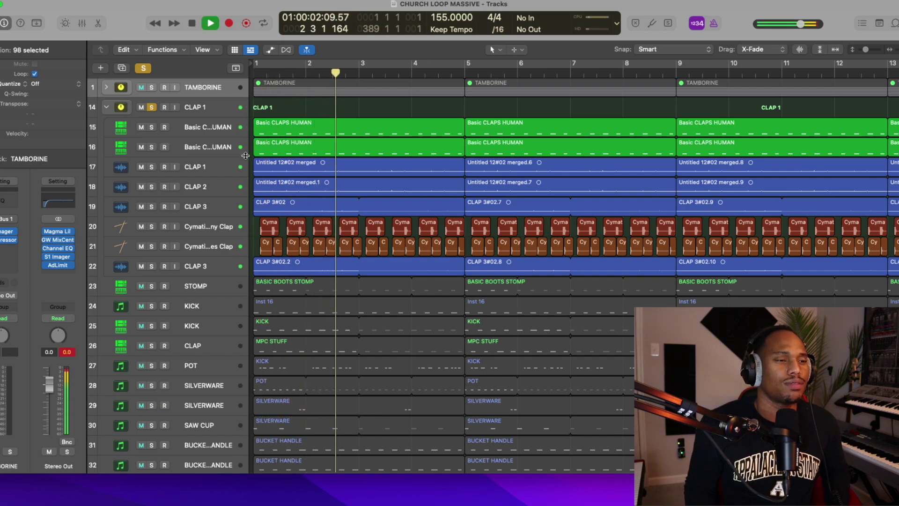
key(space)
Step: Solo the Cymatics - Destiny Clap track and the second Cymatics clap track
click(201, 227)
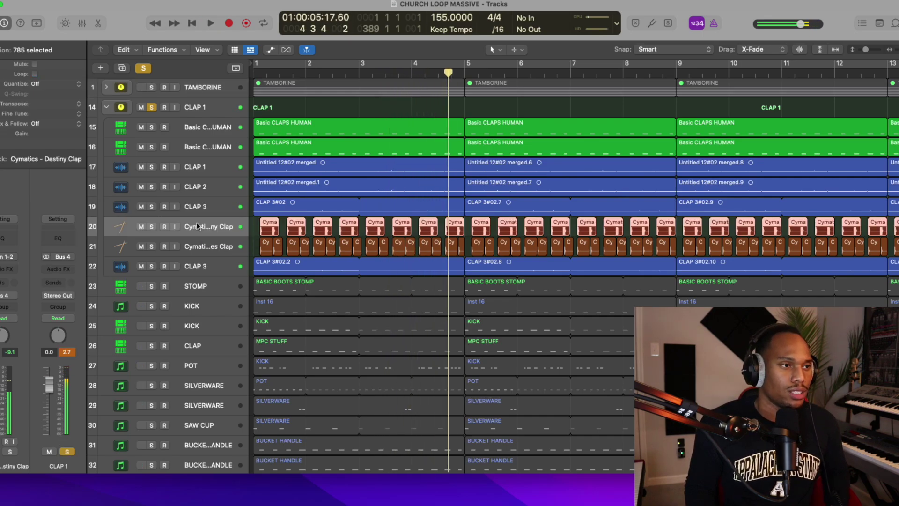
click(151, 226)
click(149, 246)
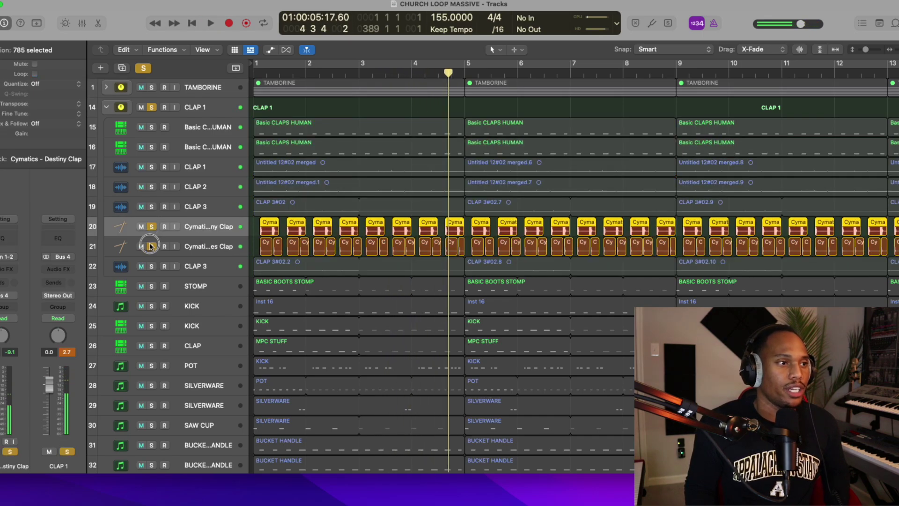
Step: Play from bar 1, clear the Cymatics solos, and solo CLAP 1, CLAP 2 and CLAP 3
click(256, 72)
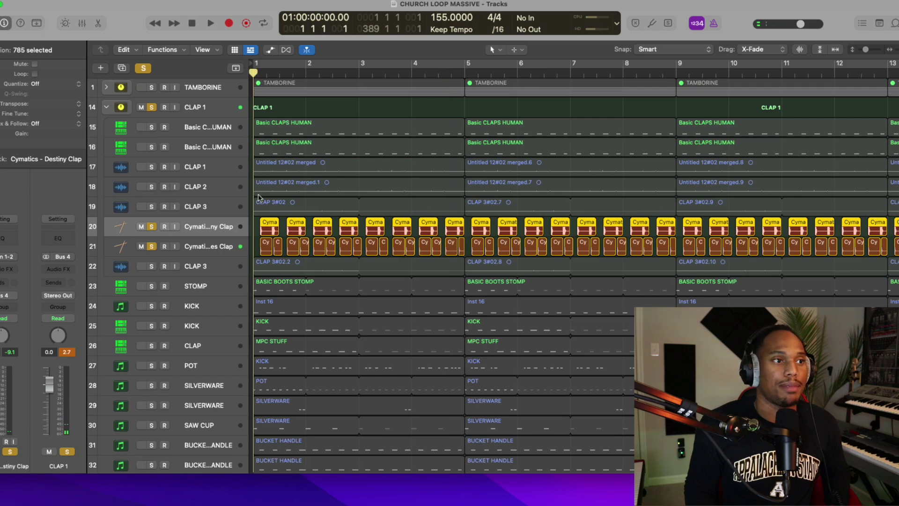
key(space)
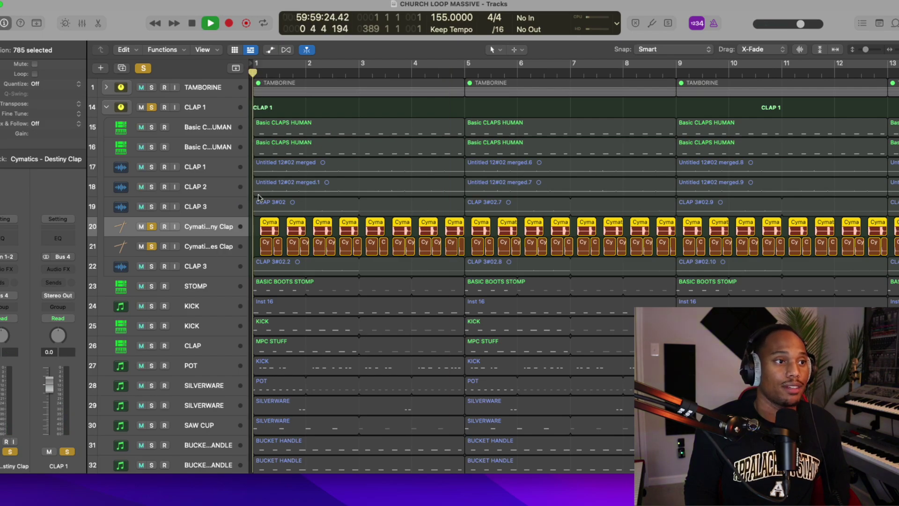
key(space)
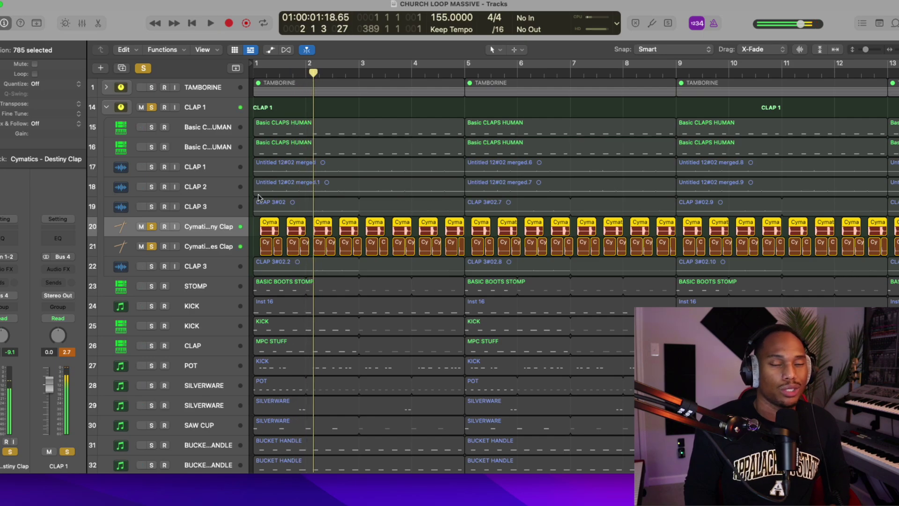
key(s)
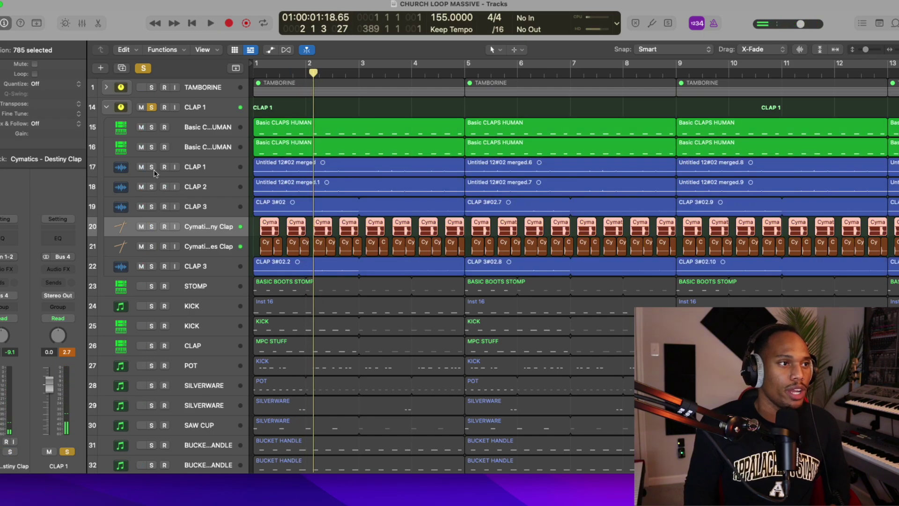
drag(152, 167, 148, 215)
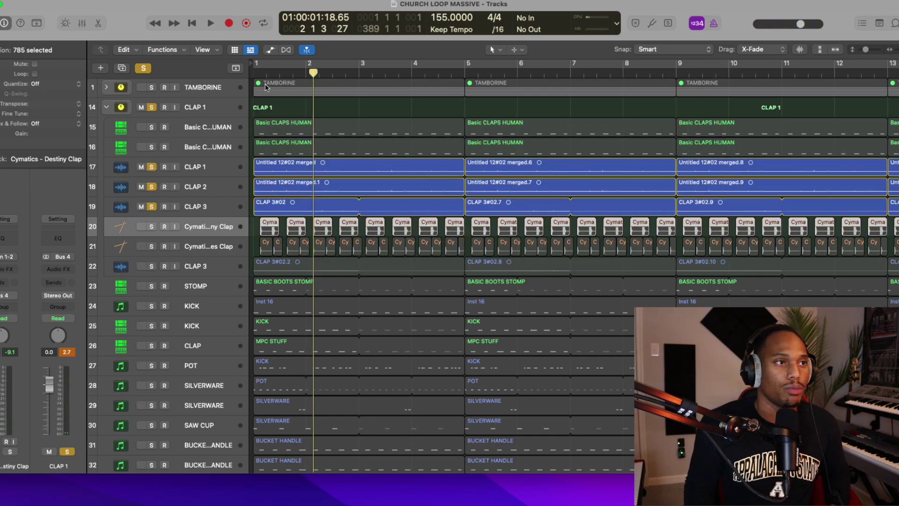
Step: Play CLAP 1–3 from bar 1, check the Mixer, then solo the second Basic CLAPS HUMAN track
key(Return)
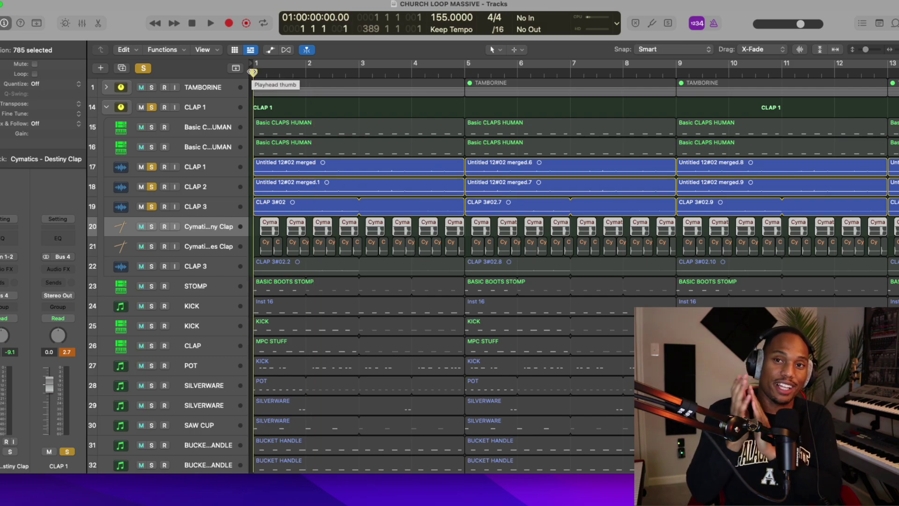
key(space)
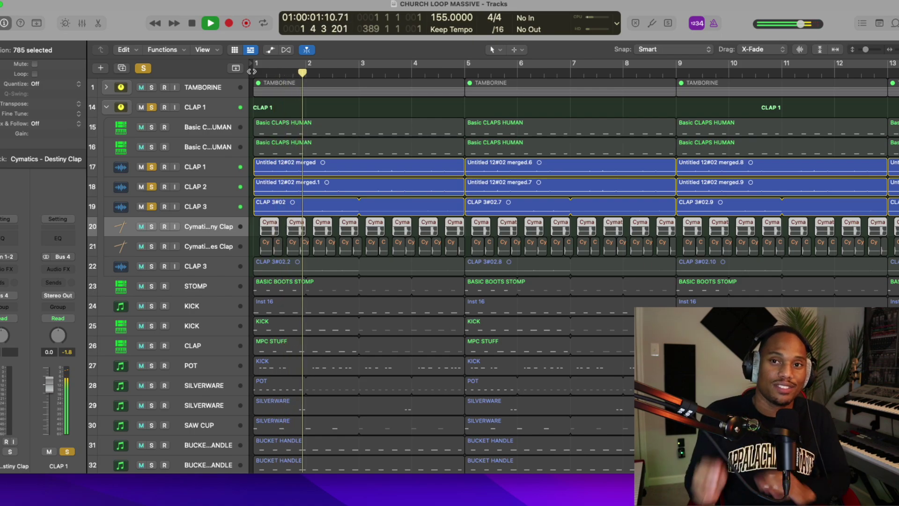
click(206, 166)
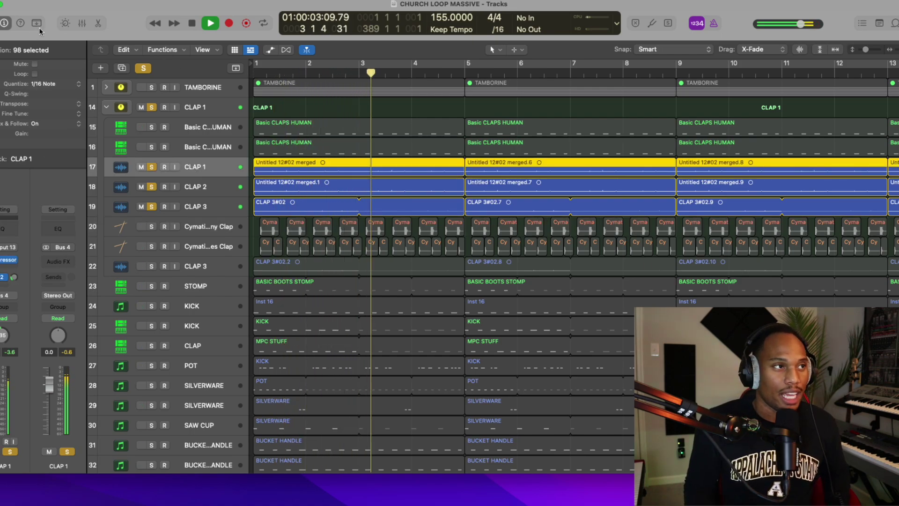
click(82, 23)
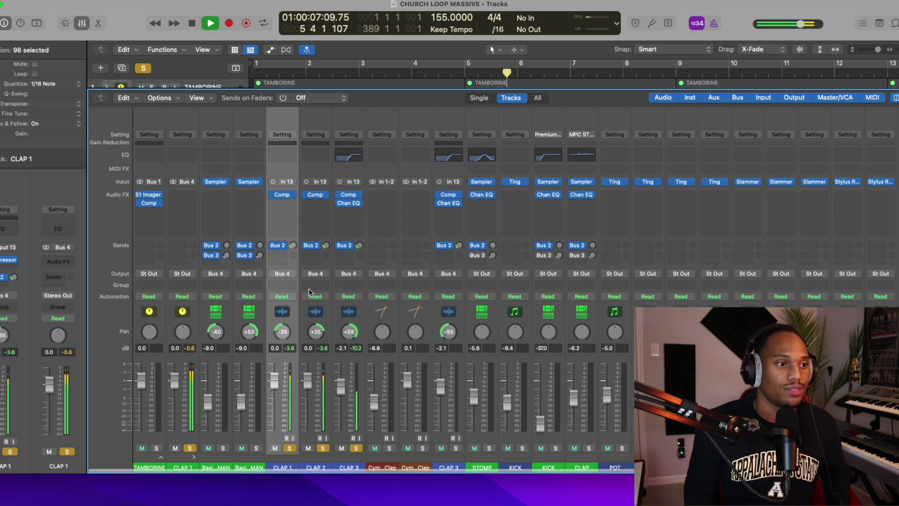
key(x)
click(151, 147)
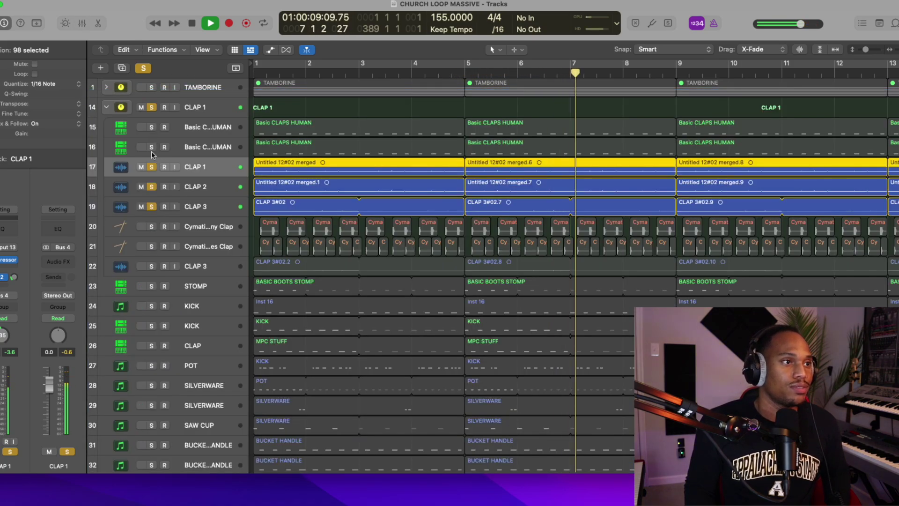
Step: Solo the first Basic CLAPS HUMAN track and select both Basic CLAPS HUMAN tracks
click(151, 127)
click(186, 129)
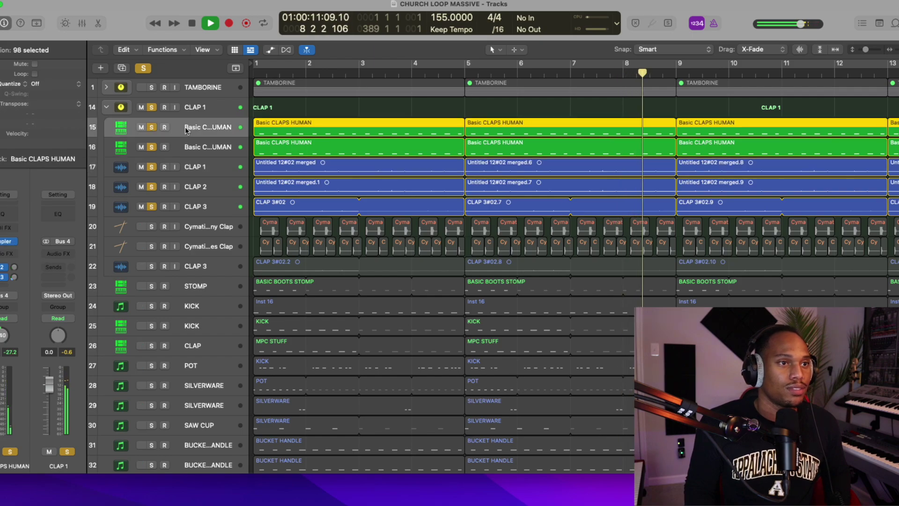
click(195, 156)
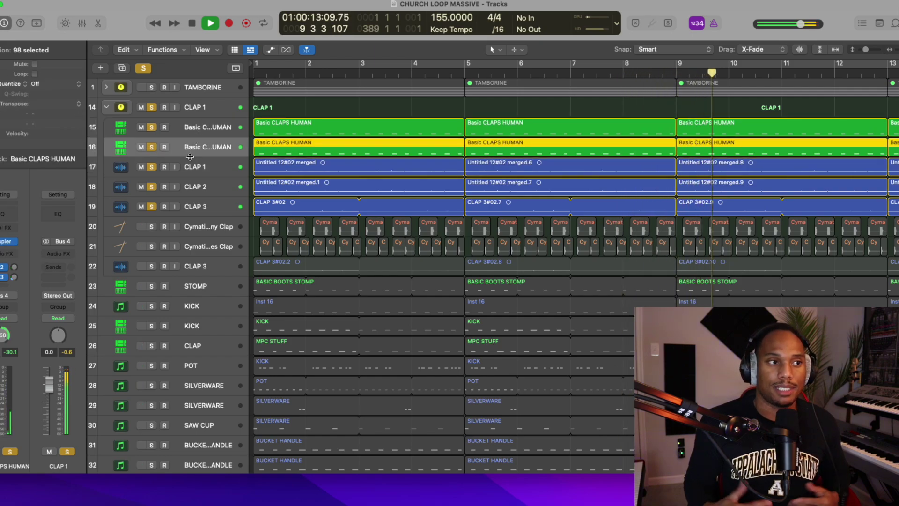
Step: Solo both Cymatics clap tracks and the second CLAP 3, then toggle the first Basic CLAPS HUMAN solo
click(151, 226)
click(151, 246)
click(150, 265)
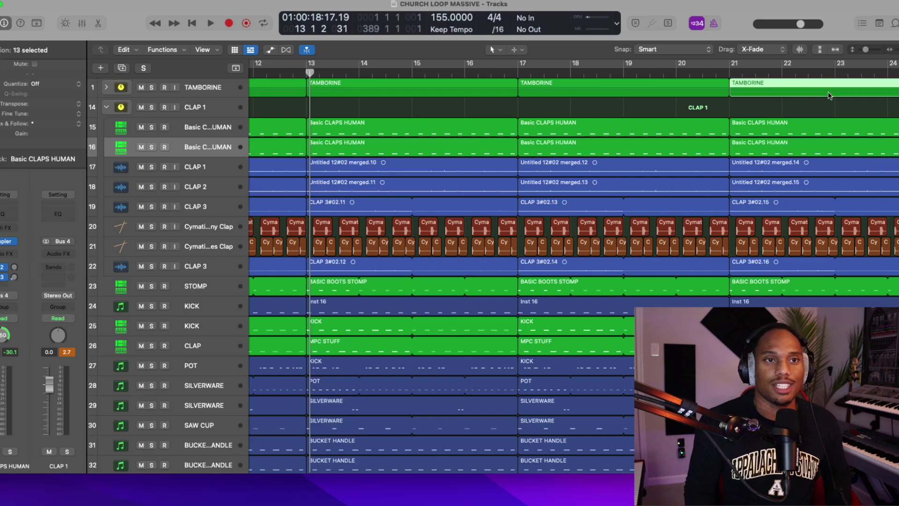
scroll(453, 177, left, 10)
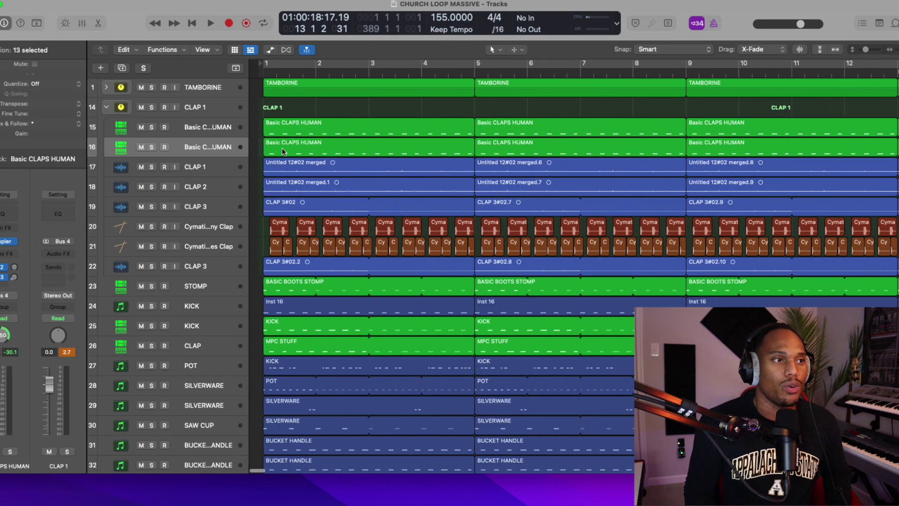
click(151, 133)
Step: Solo CLAP 1 and the second Basic CLAPS HUMAN track, and play the soloed claps
drag(150, 134, 151, 166)
click(253, 74)
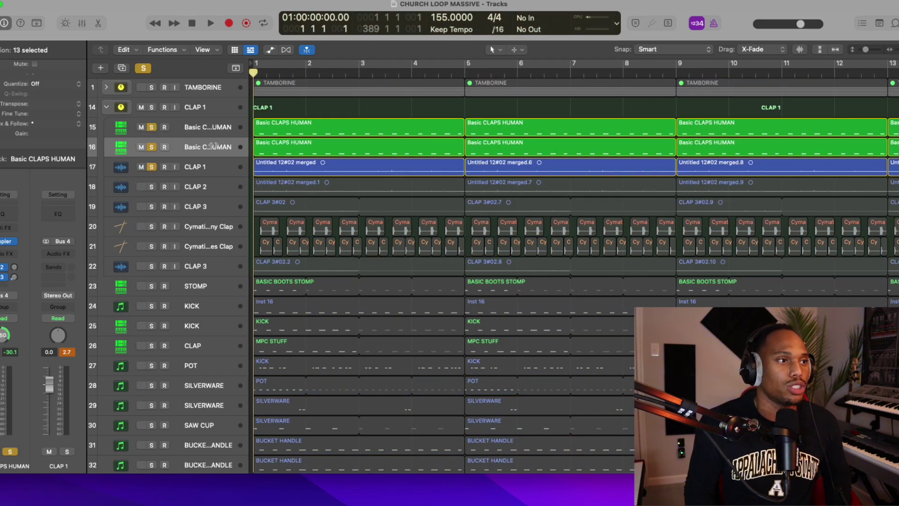
key(space)
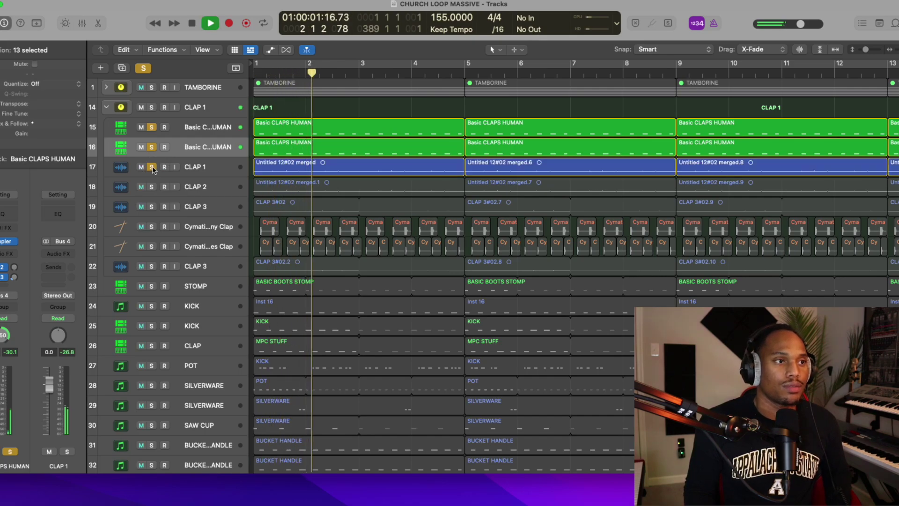
Step: Add CLAP 2, CLAP 3, both Cymatics claps and the second CLAP 3 to the solos
click(150, 187)
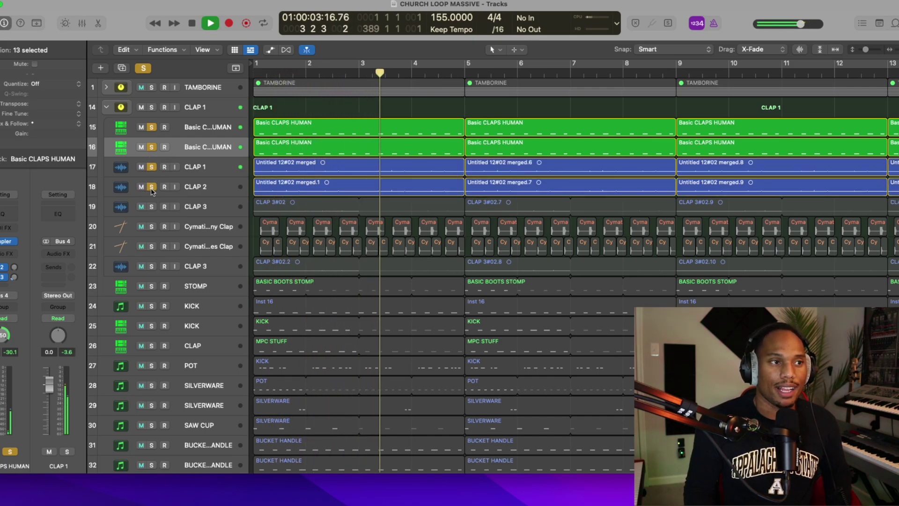
click(151, 206)
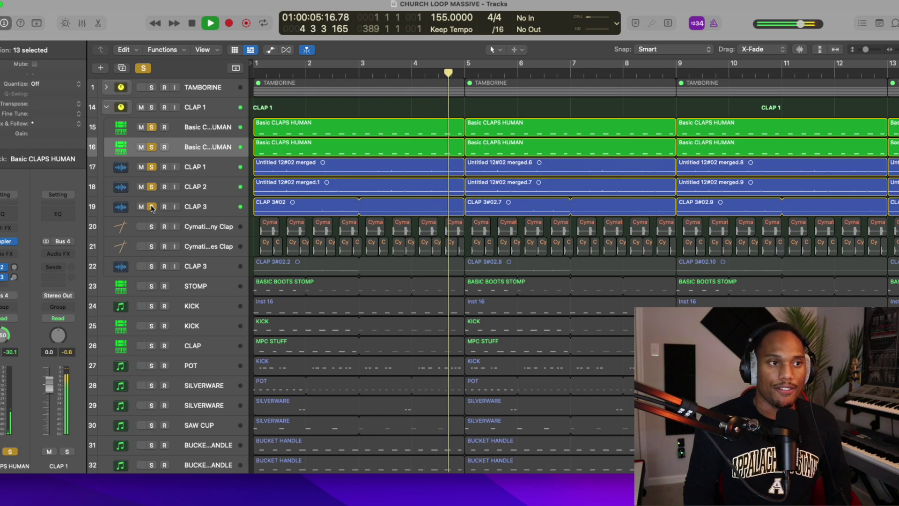
click(151, 226)
click(150, 247)
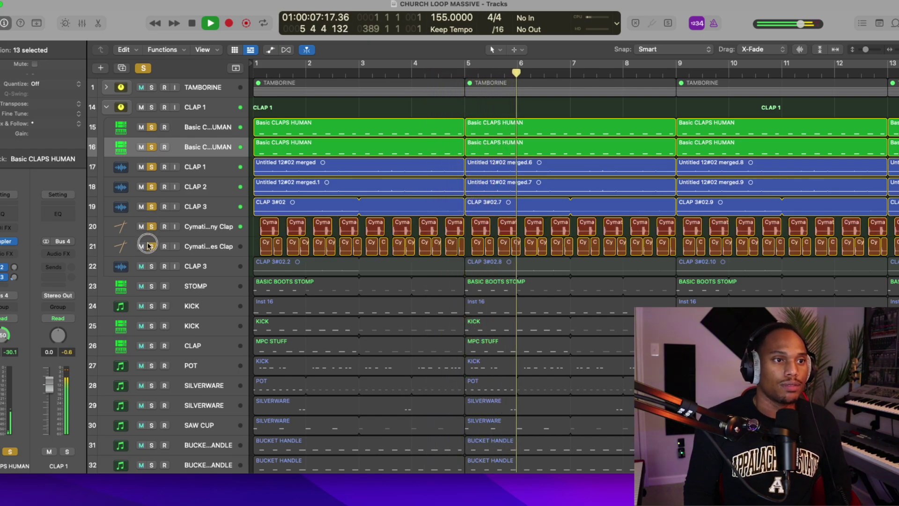
click(152, 266)
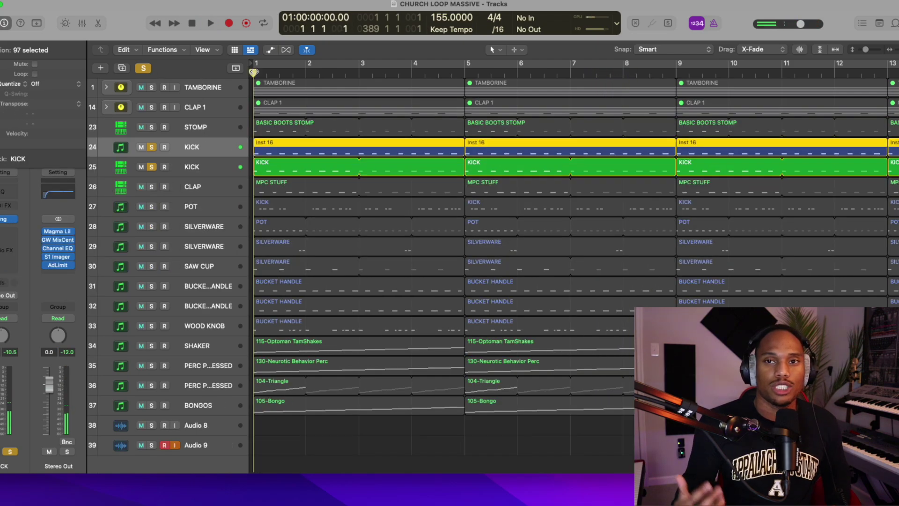
Step: Play the soloed kicks, add STOMP to the solo, then stop playback
key(space)
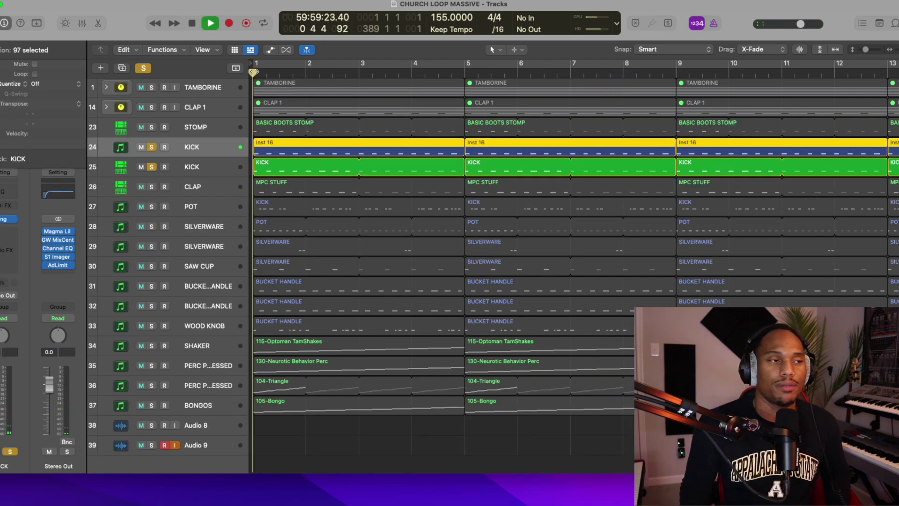
click(152, 127)
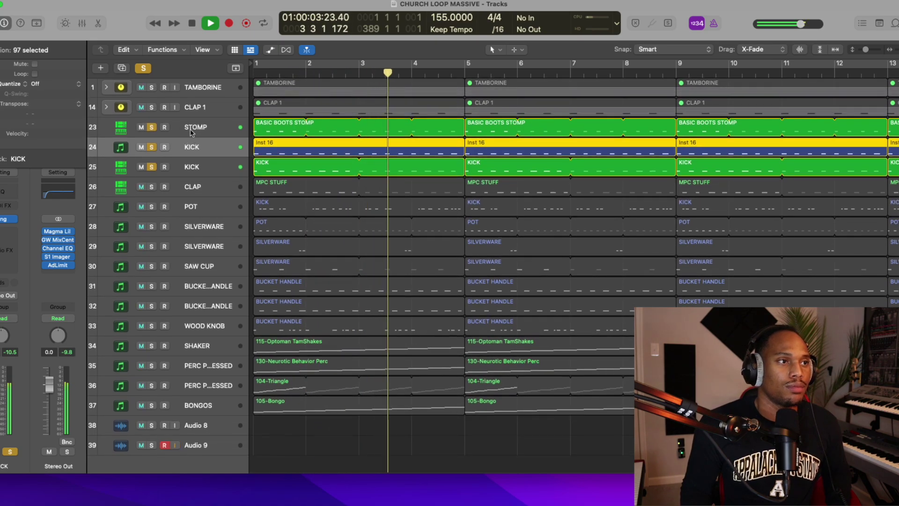
click(191, 130)
key(space)
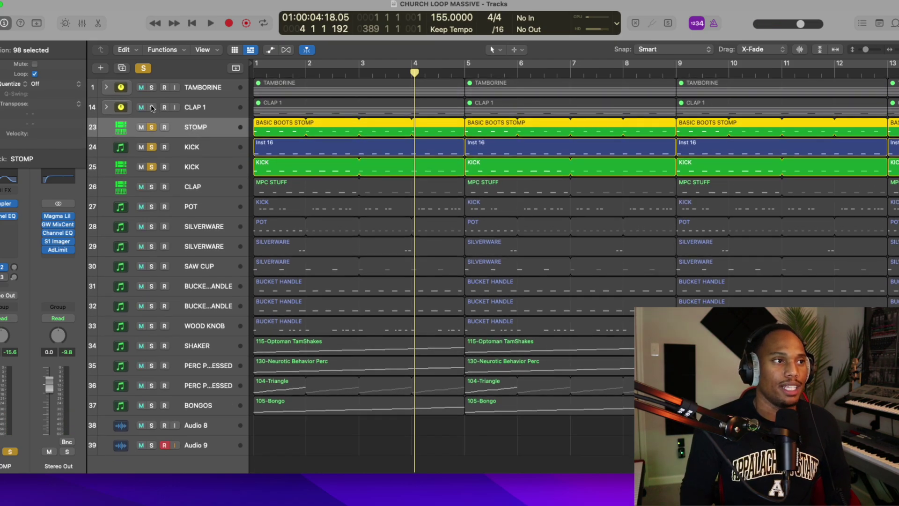
Step: Solo the CLAP 1 stack and TAMBORINE, then play the combined layers
click(151, 107)
click(151, 88)
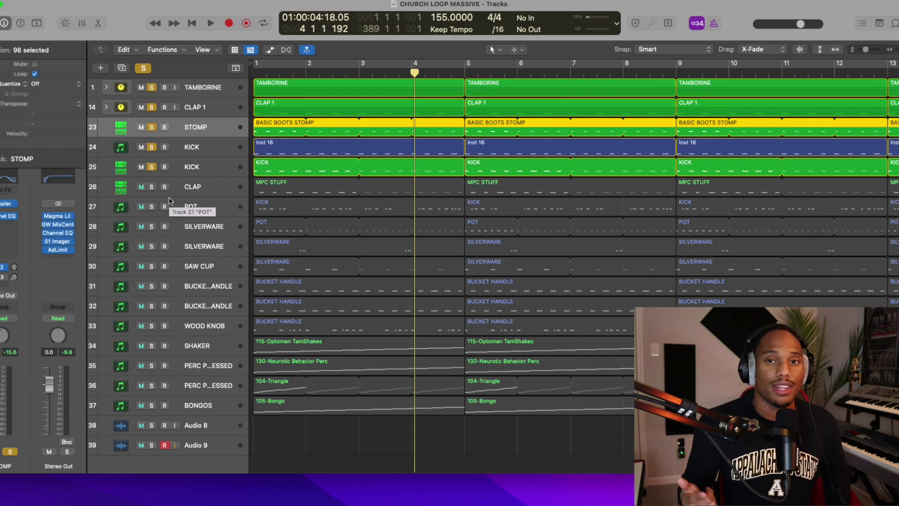
key(space)
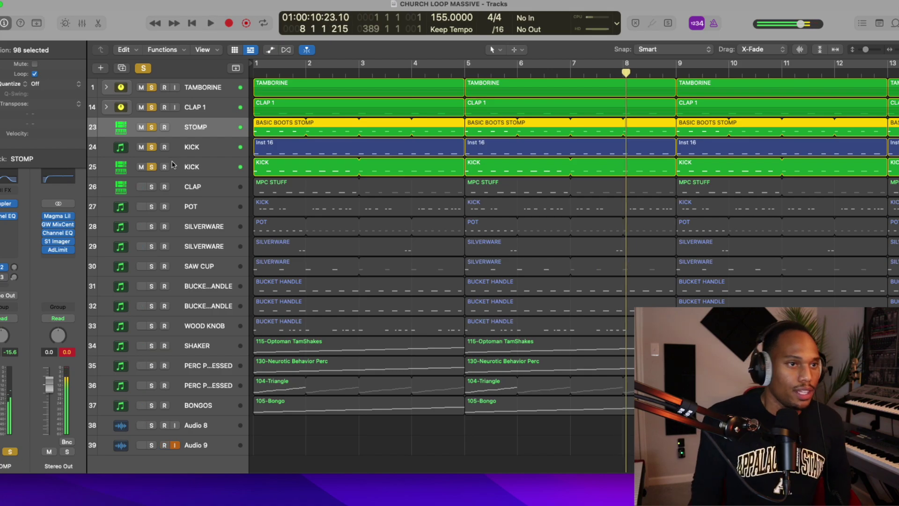
Step: Add the CLAP track to the solos, play from bar 1, then clear the top drum solos
click(157, 186)
click(151, 187)
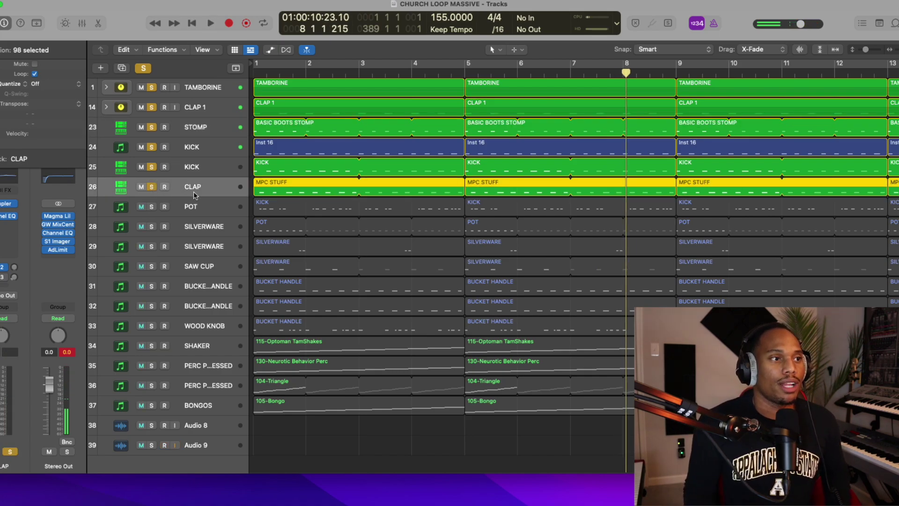
click(255, 74)
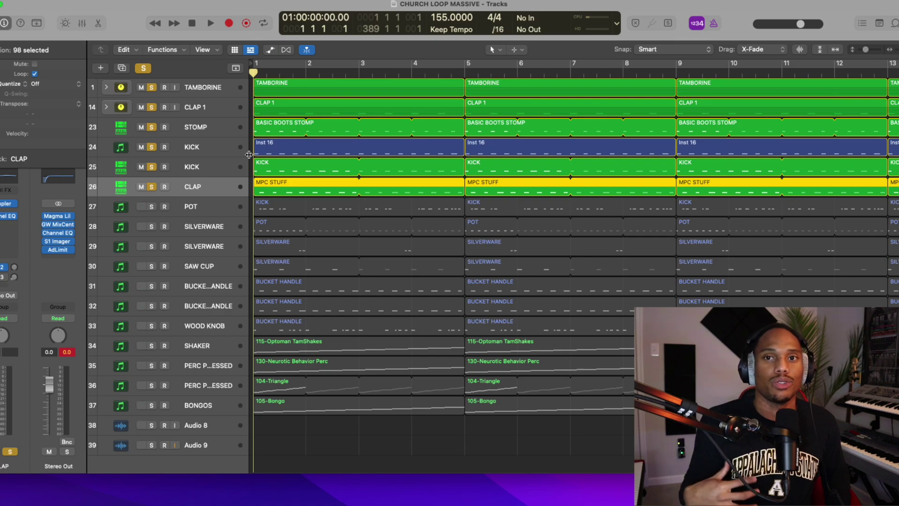
key(space)
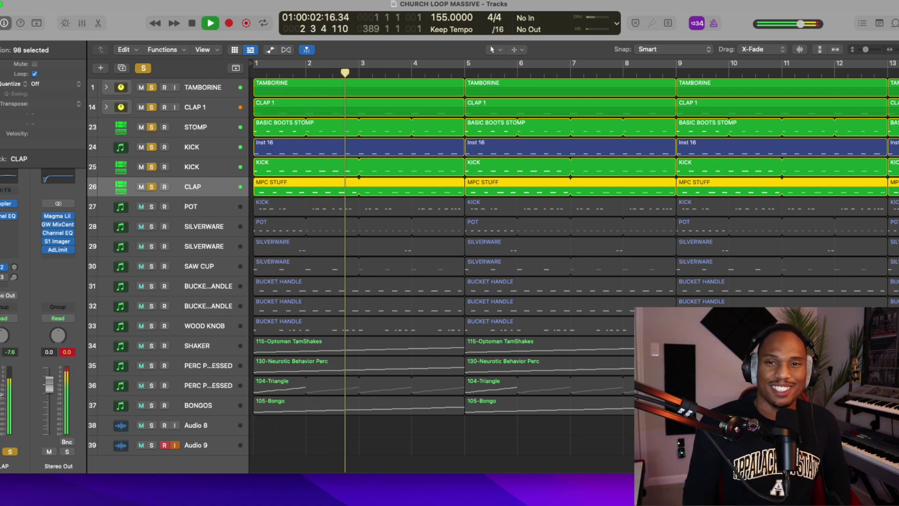
click(165, 444)
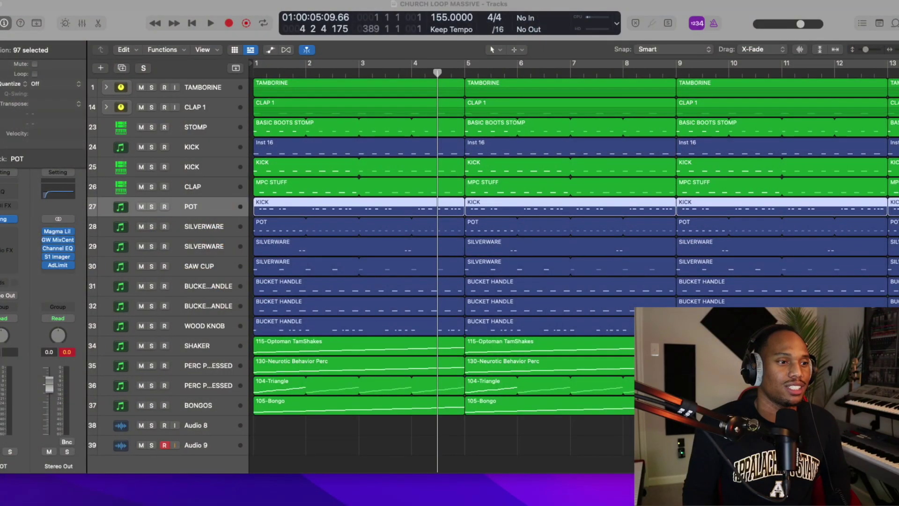
Step: Solo the POT through WOOD KNOB tracks and play them briefly
drag(151, 207, 151, 328)
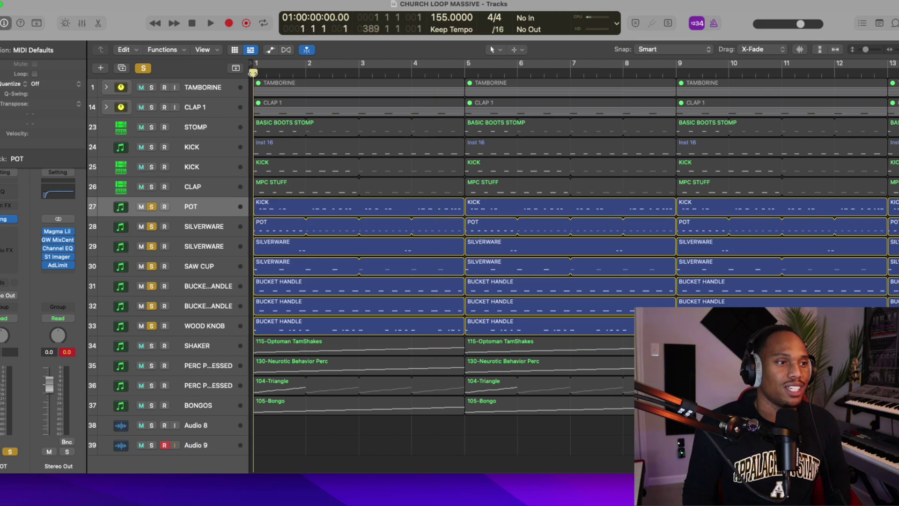
key(space)
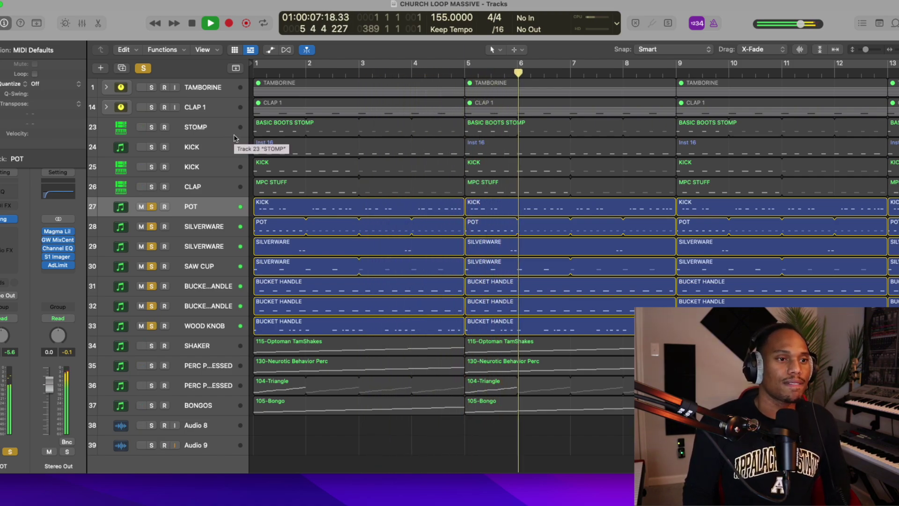
key(space)
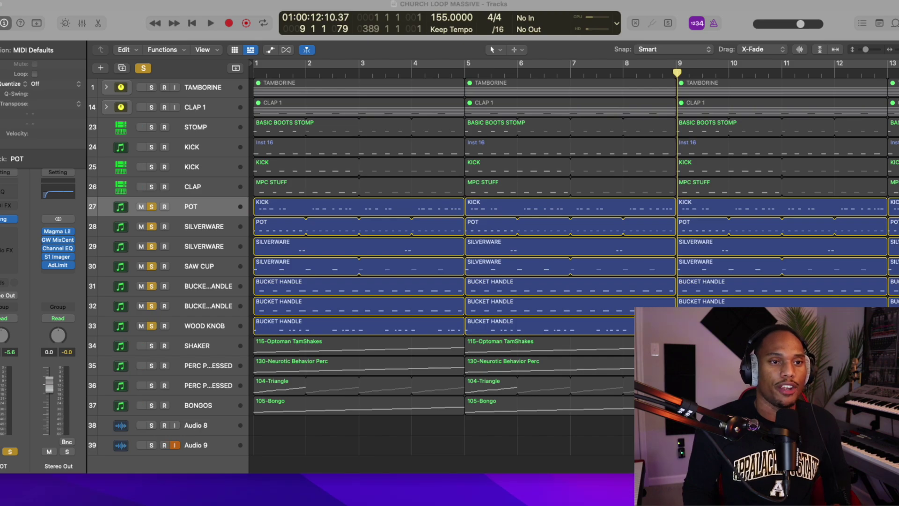
Step: Solo only POT, play it alone, and open its Ting instrument
click(191, 206)
key(space)
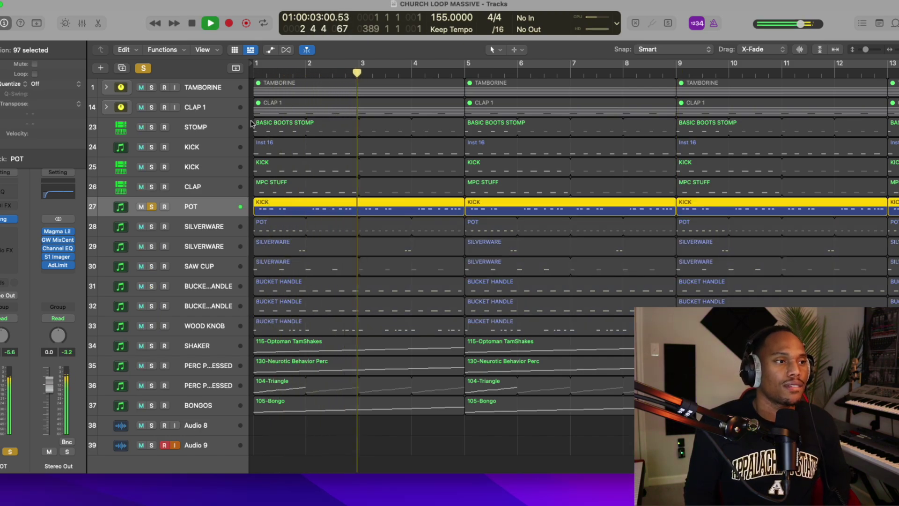
click(5, 219)
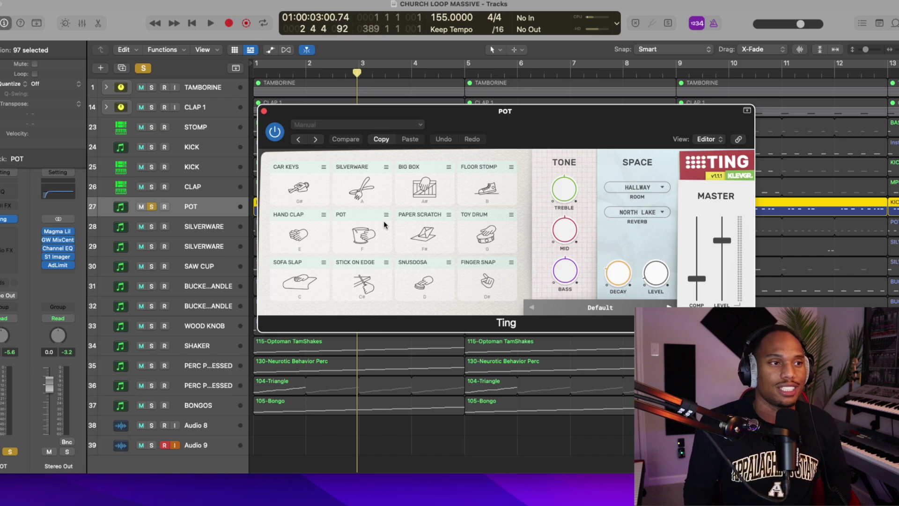
Step: Preview the SILVERWARE pad in Ting, close the plugin, and move focus to BUCKET HANDLE
click(362, 187)
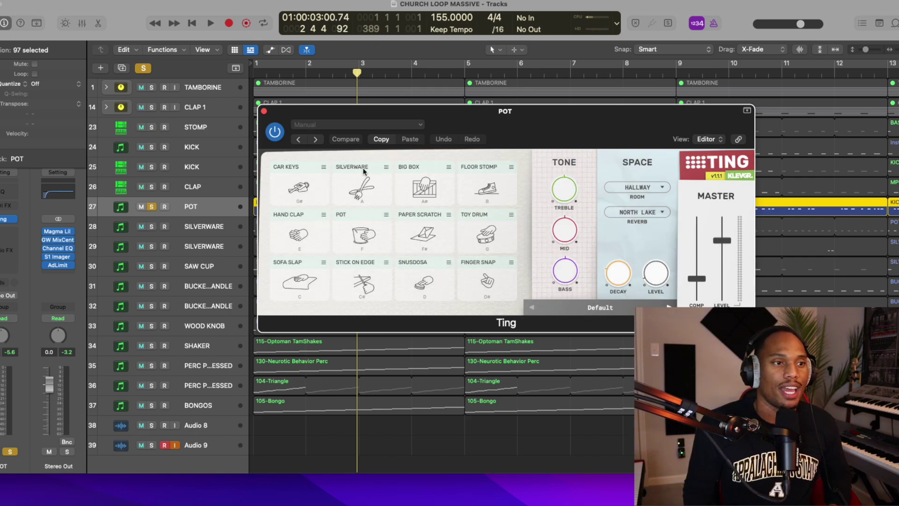
click(264, 112)
key(Down)
key(Down)
key(Down)
key(Down)
Step: Clear POT's solo, then play both BUCKET HANDLE tracks and WOOD KNOB soloed from bar 1
key(s)
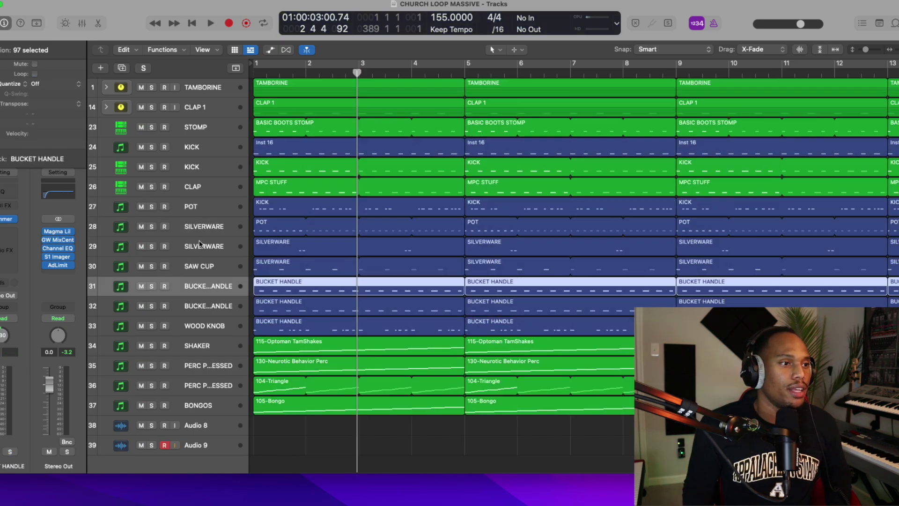
click(254, 75)
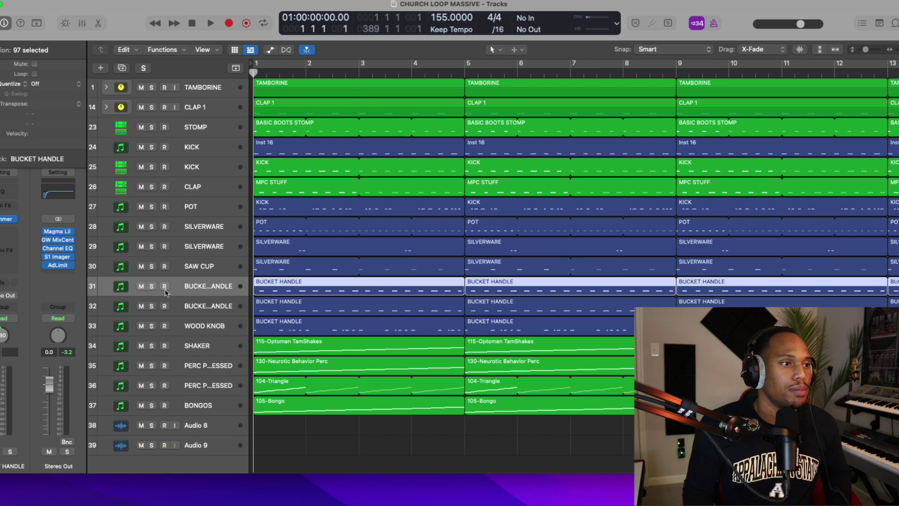
click(152, 286)
click(151, 305)
click(152, 326)
key(space)
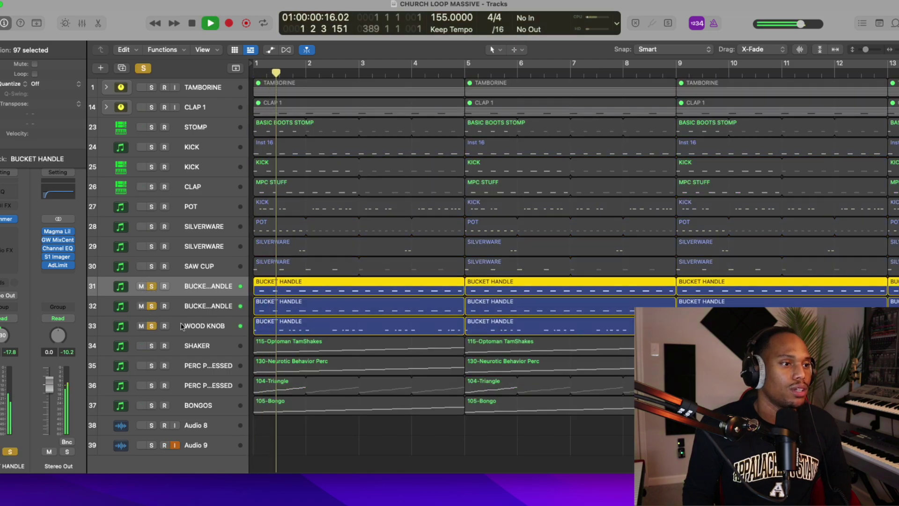
Step: View WOOD KNOB's Slammer instrument, close it and clear all solos, selecting SHAKER
click(191, 308)
click(191, 324)
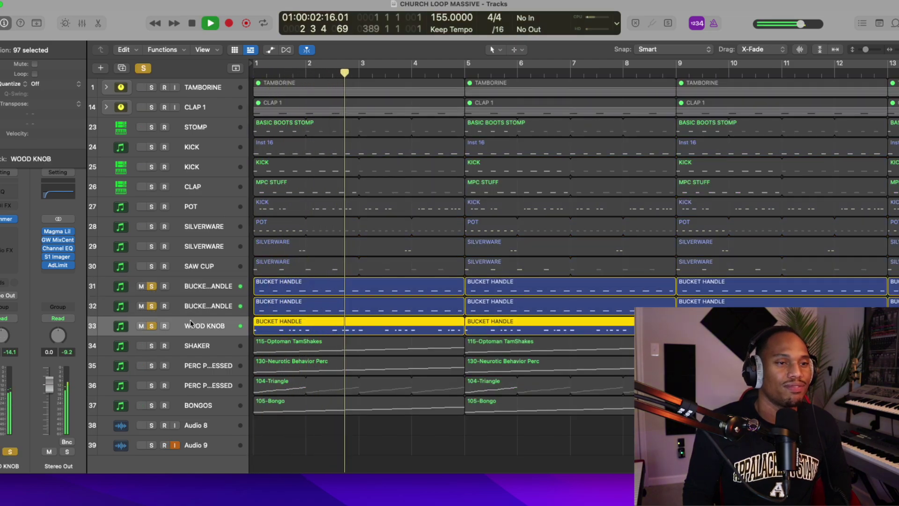
click(8, 218)
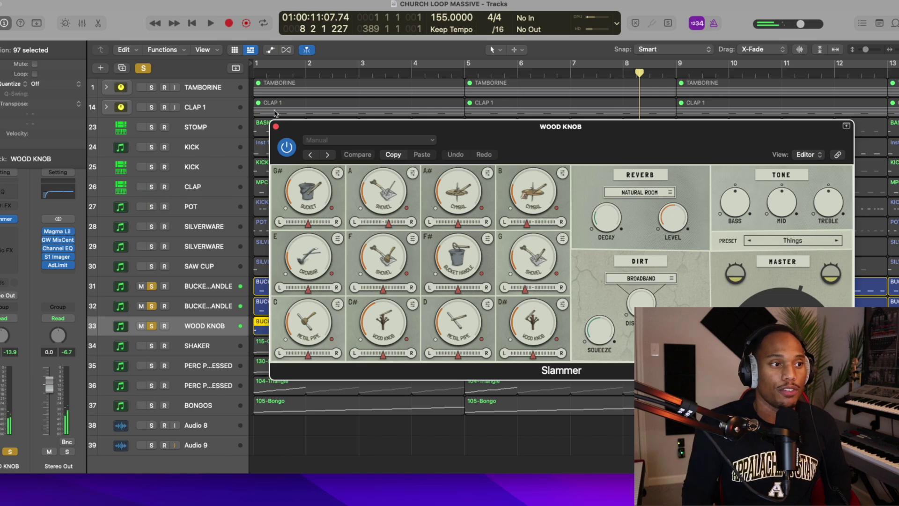
click(143, 69)
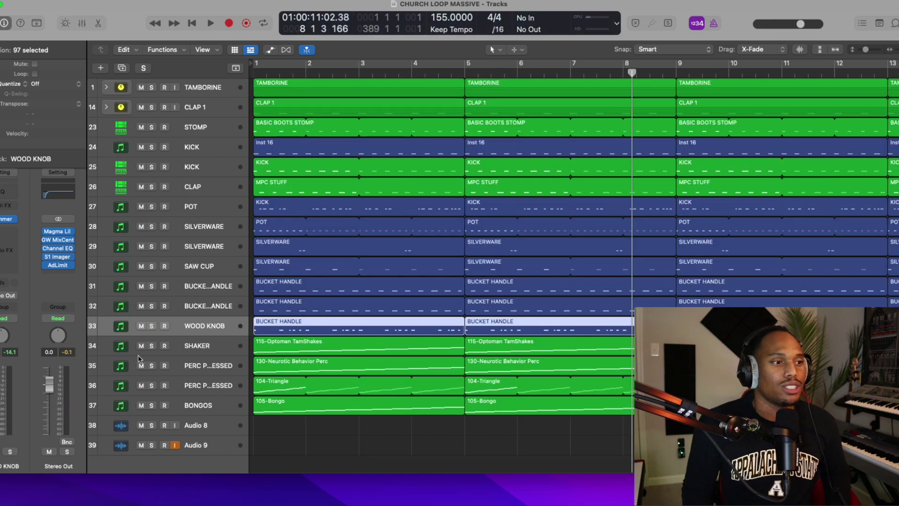
click(180, 344)
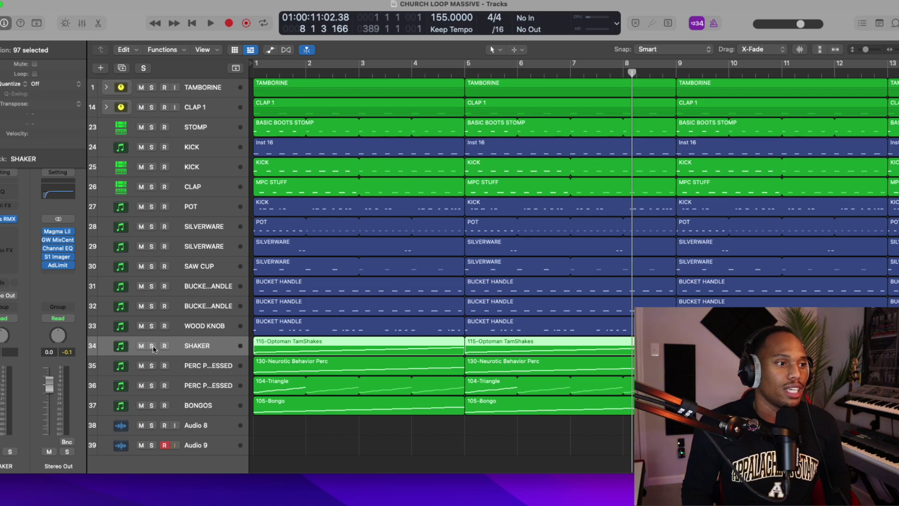
Step: Solo SHAKER, PERC PROCESSED and BONGOS and play them from bar 1
drag(152, 348, 150, 398)
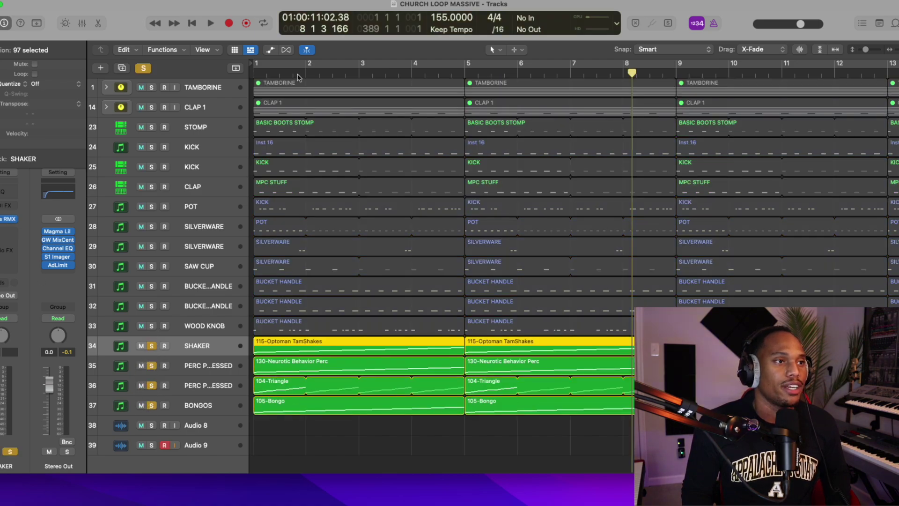
click(251, 69)
key(space)
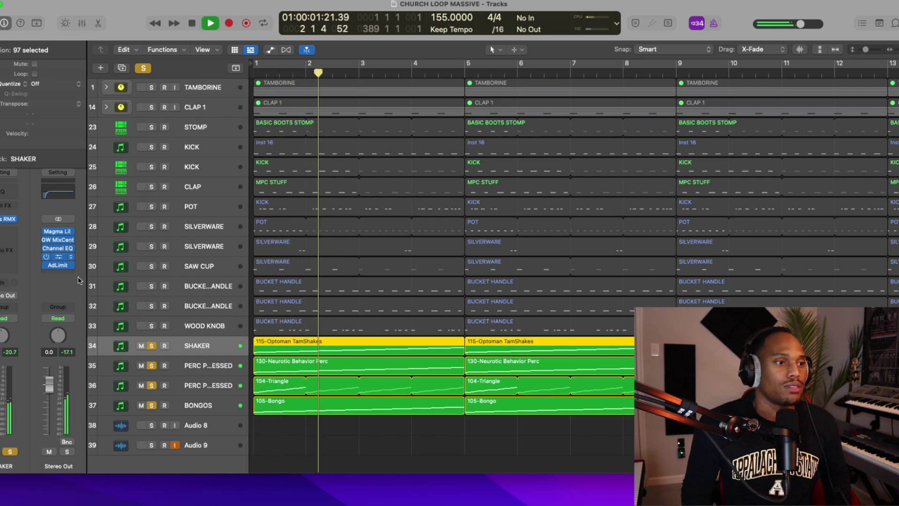
Step: Open BONGOS' Stylus RMX instrument and show the loop browser for 105-Bongo
click(189, 362)
click(184, 381)
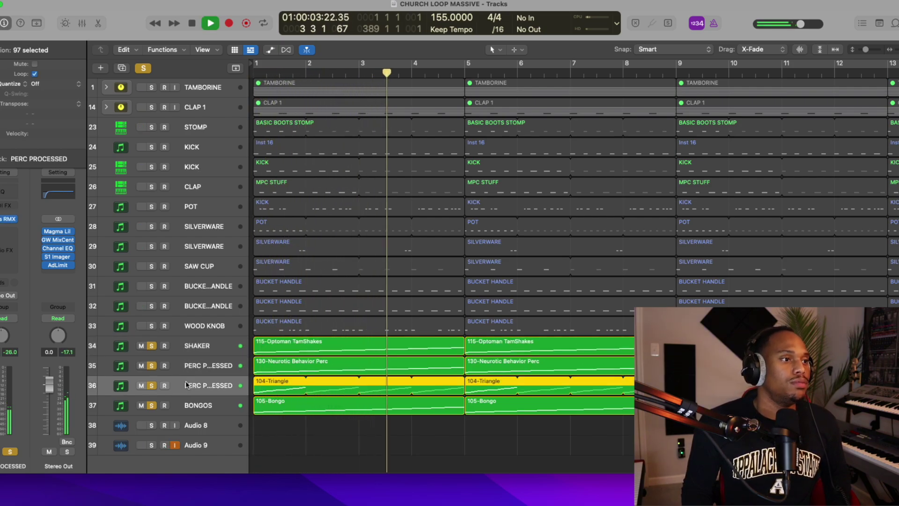
click(180, 401)
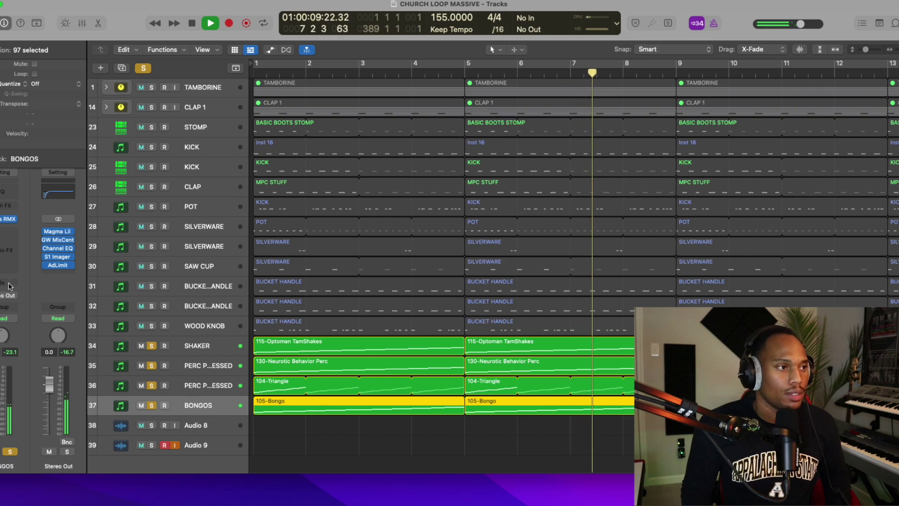
click(3, 219)
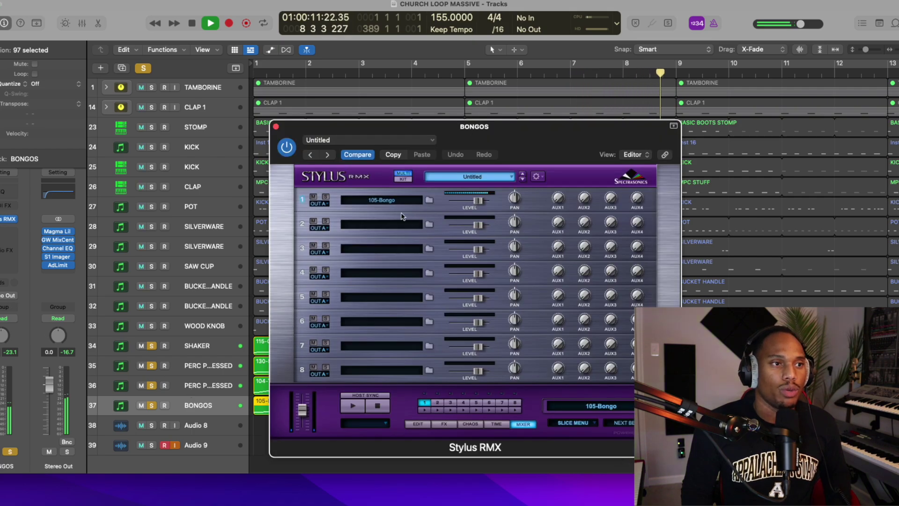
click(391, 201)
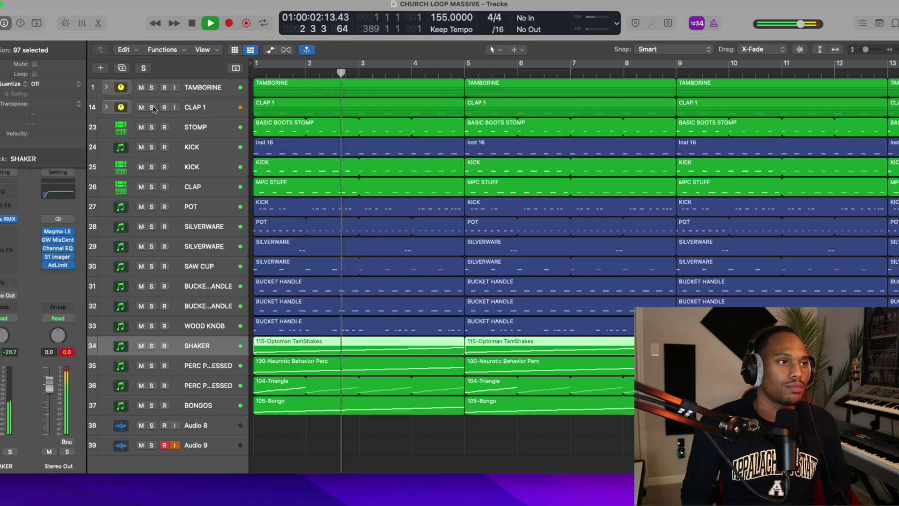
click(151, 87)
click(151, 108)
click(152, 127)
click(151, 147)
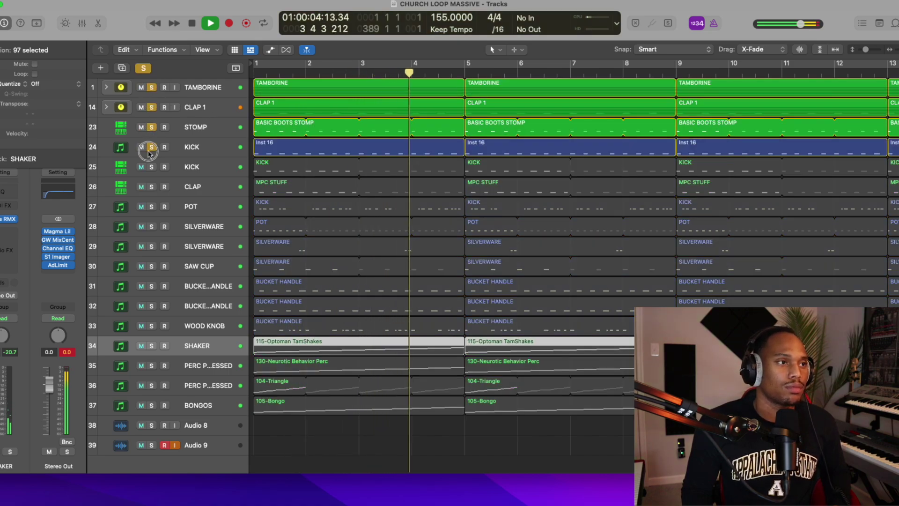
click(144, 68)
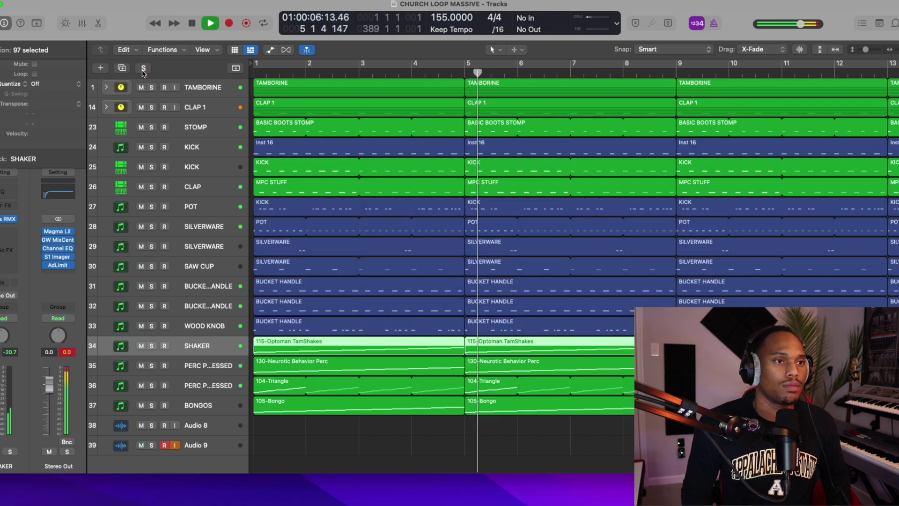